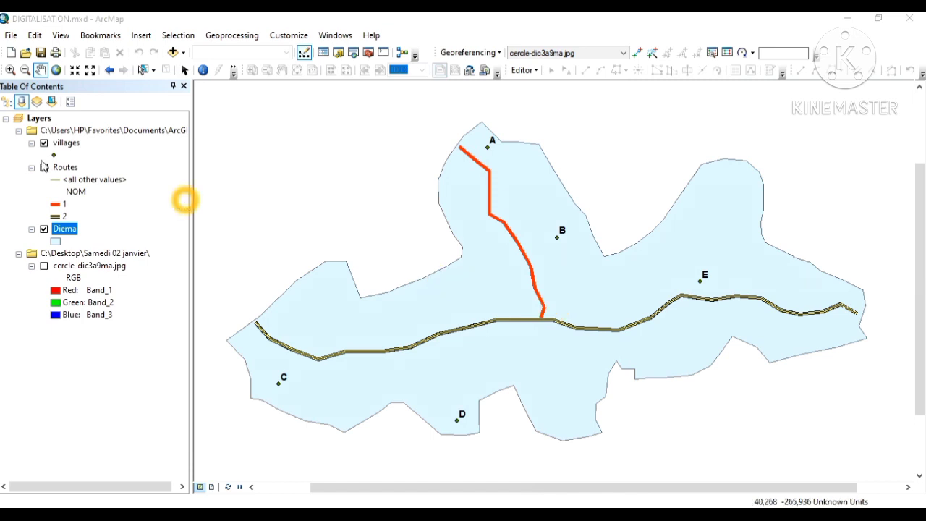
Open the attribute table of the Diema layer and examine its existing fields
left_click(66, 143)
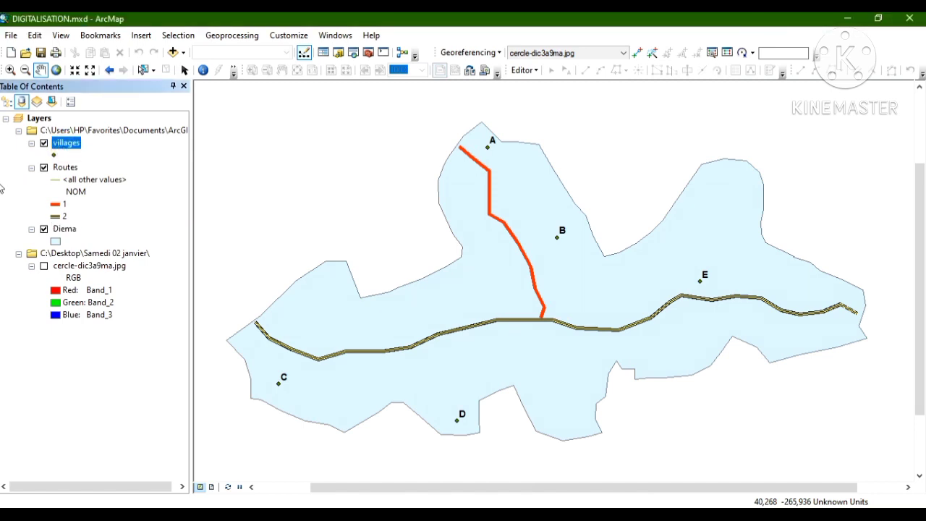
left_click(59, 229)
right_click(59, 229)
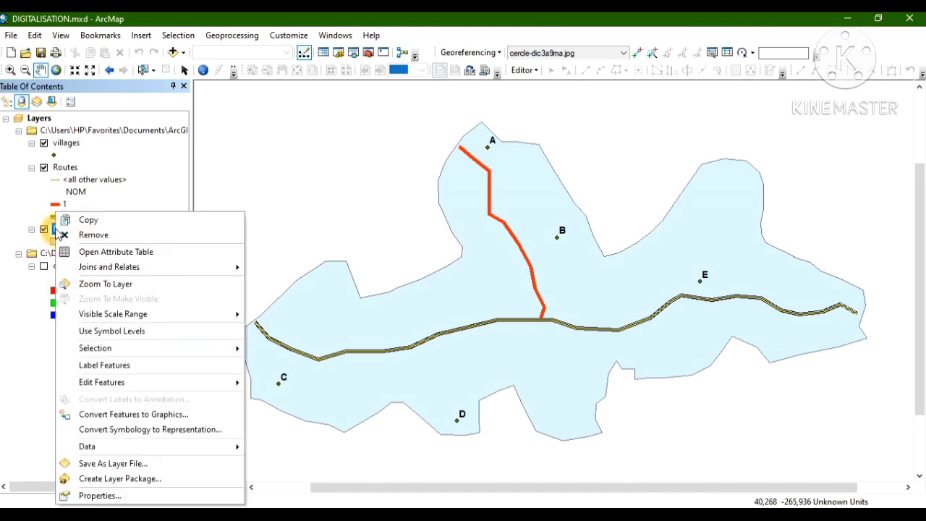
left_click(97, 251)
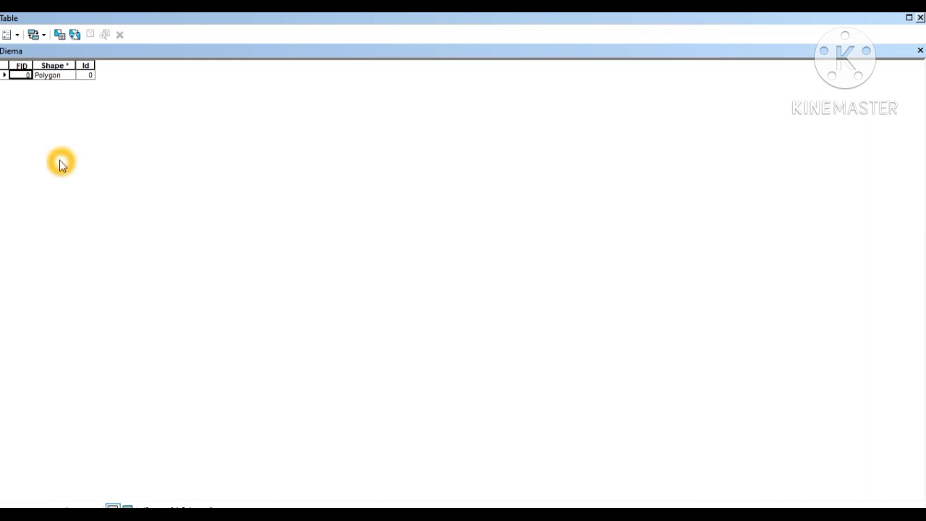
left_click(48, 76)
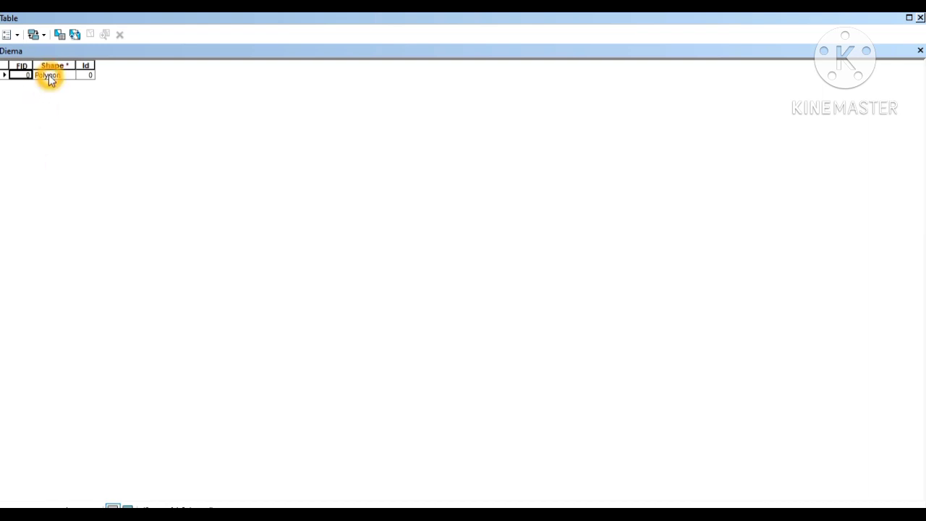
left_click(90, 75)
left_click(107, 76)
left_click(160, 80)
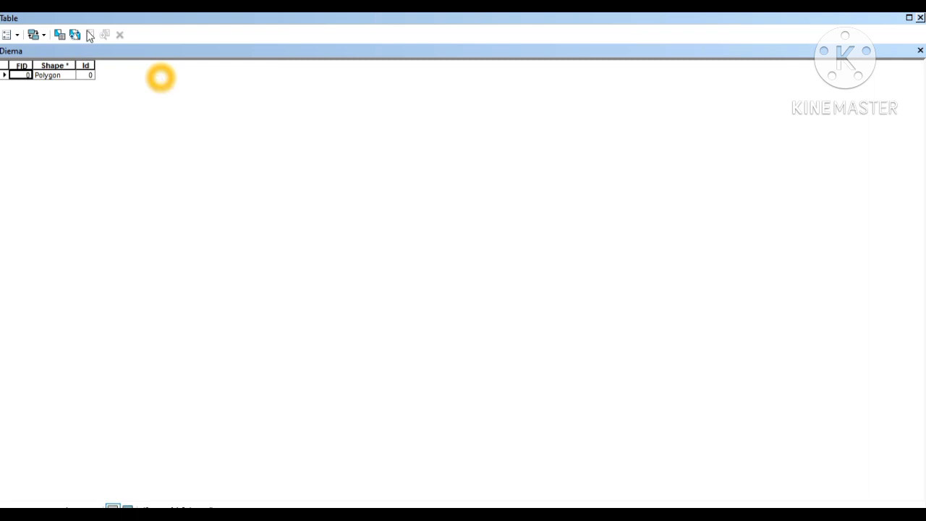
Add a field named Surface with the Double type to the Diema attribute table
left_click(18, 36)
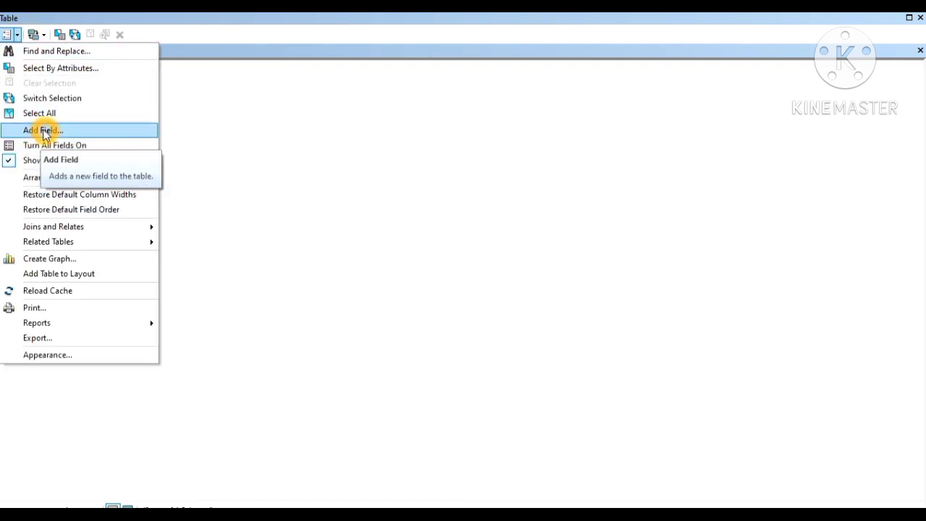
left_click(44, 132)
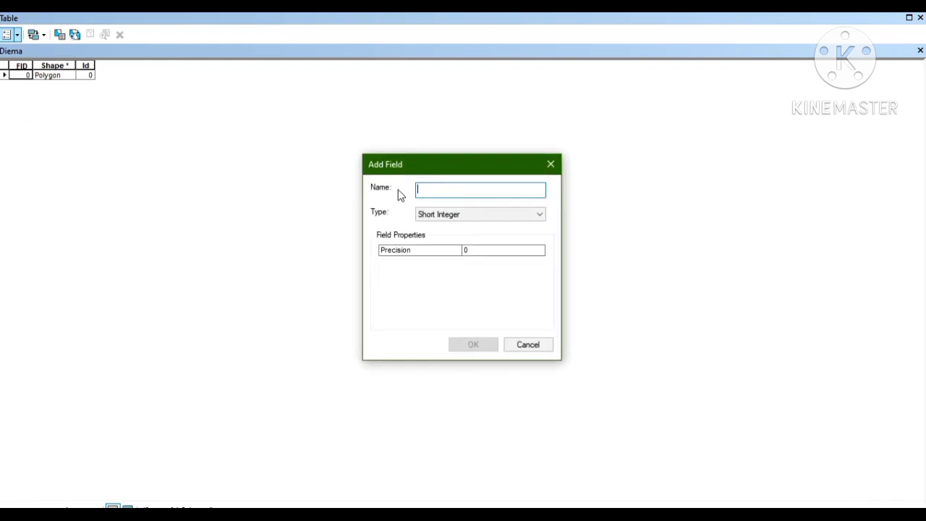
left_click(421, 192)
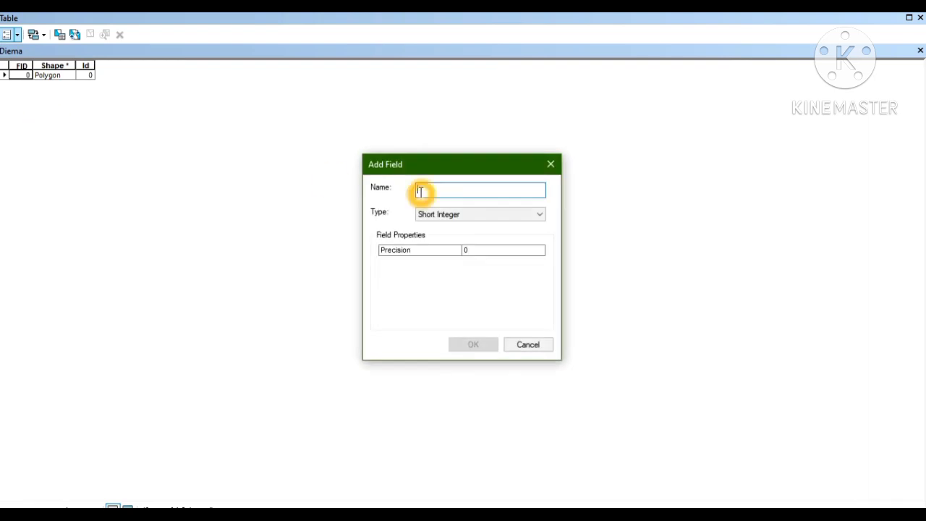
type("S")
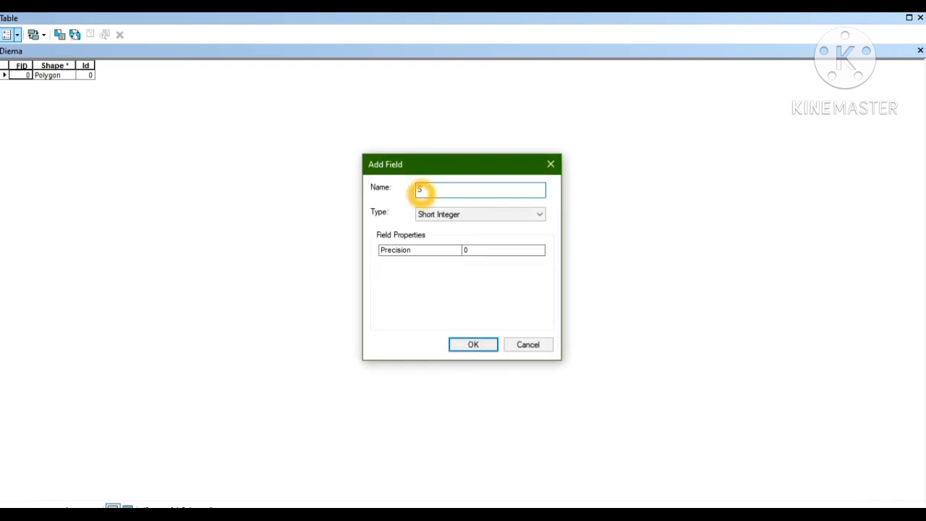
type("urface")
left_click(451, 215)
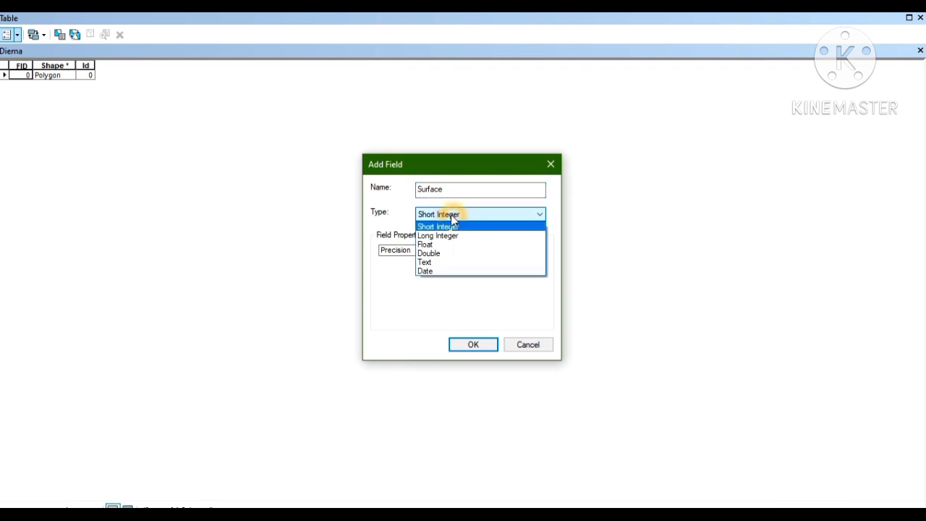
left_click(449, 255)
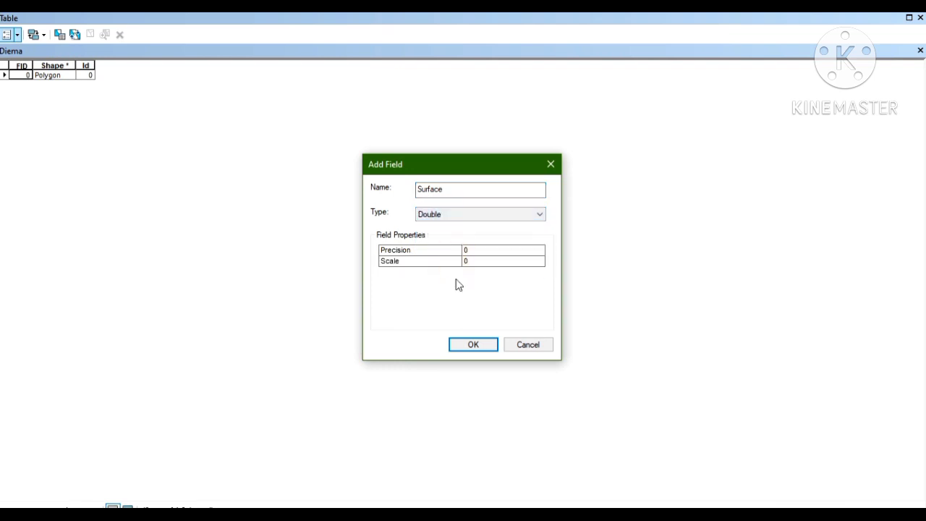
left_click(472, 346)
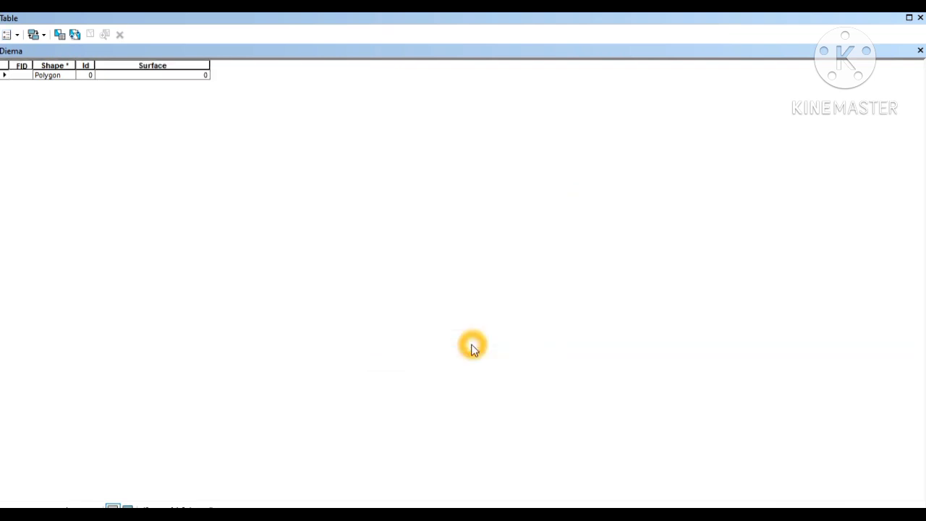
Add a Double field named Perimetre to the Diema attribute table, and close the table
left_click(11, 34)
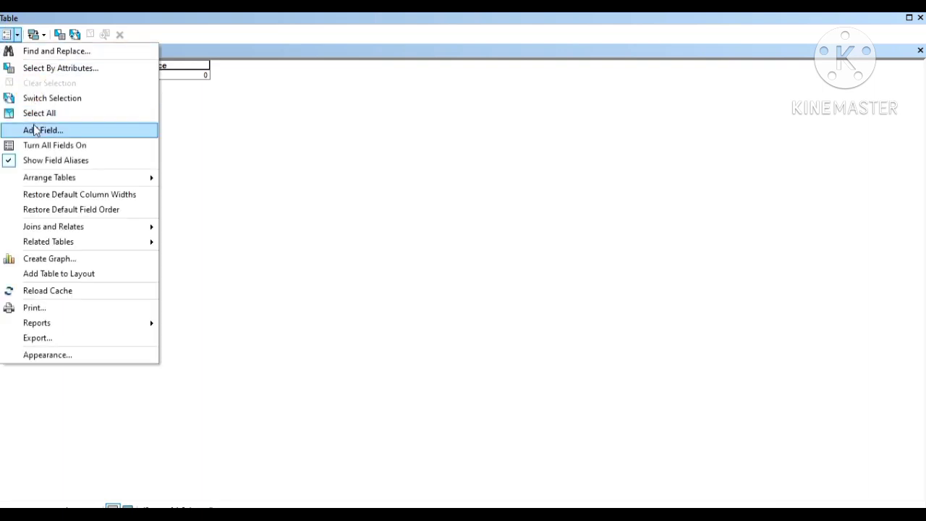
left_click(36, 128)
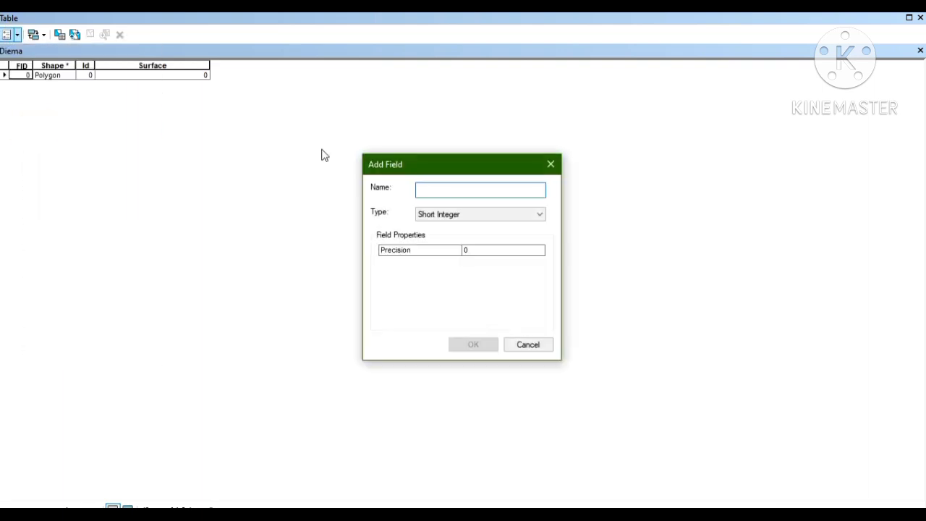
left_click(441, 192)
type("P")
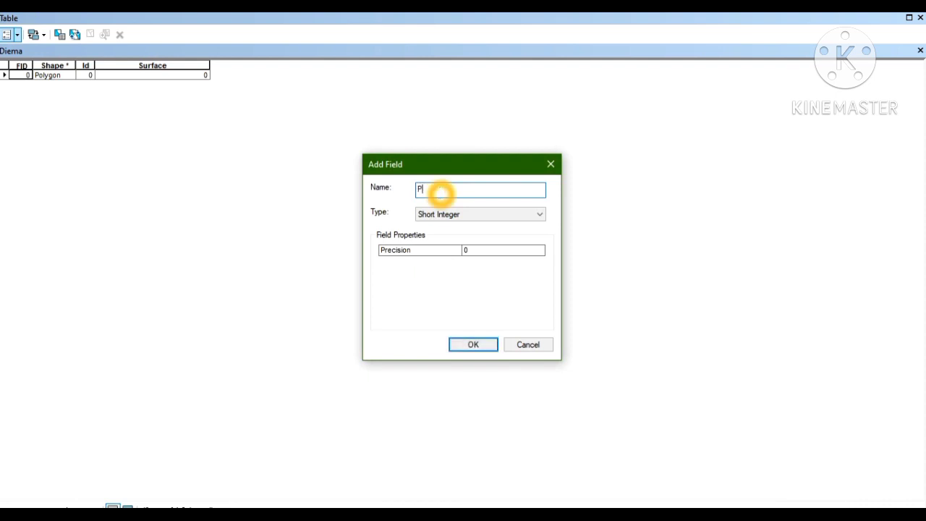
type("erimetre")
left_click(444, 212)
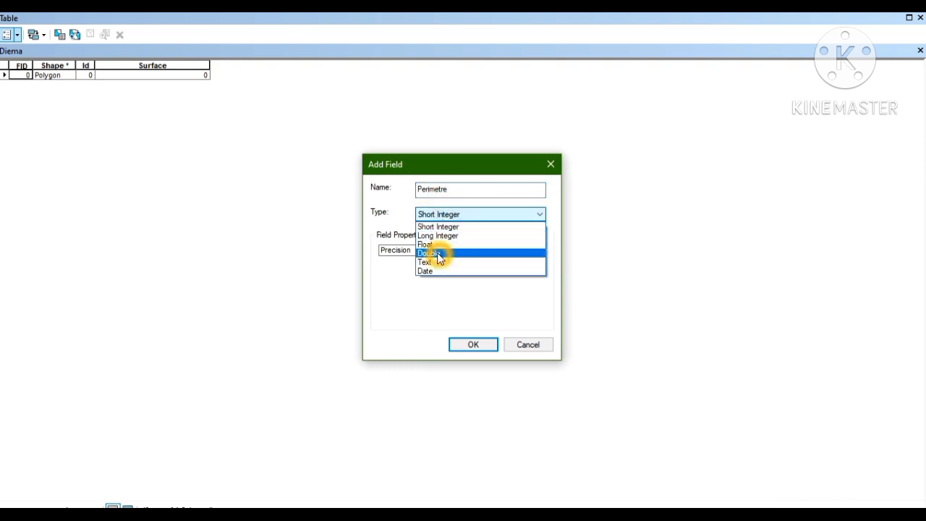
left_click(438, 254)
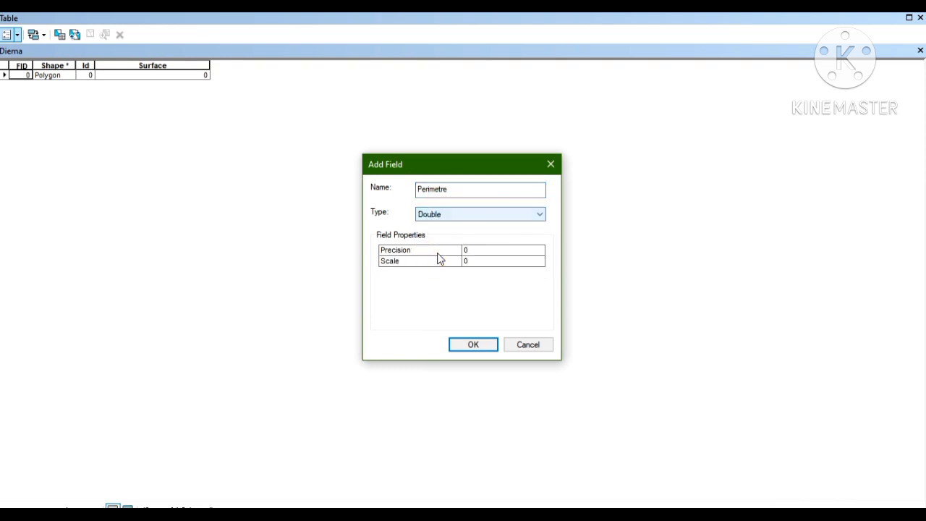
left_click(472, 346)
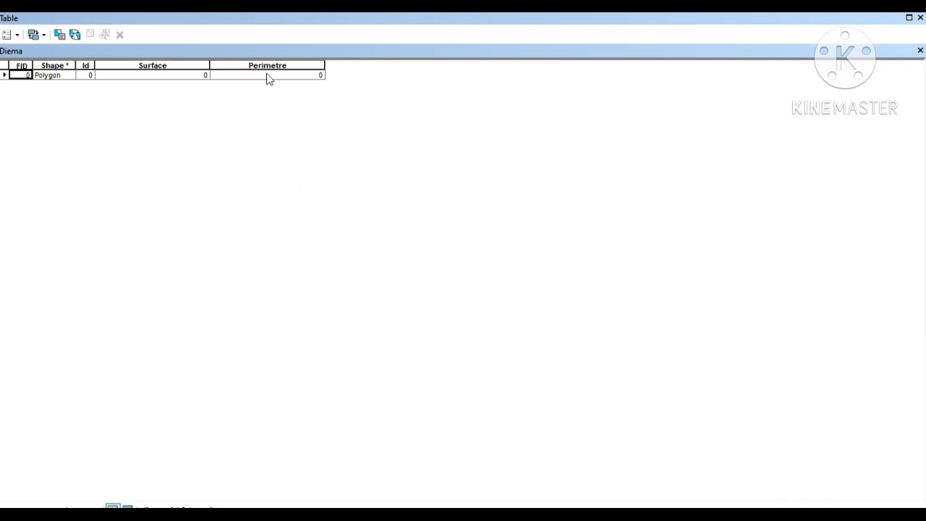
left_click(920, 19)
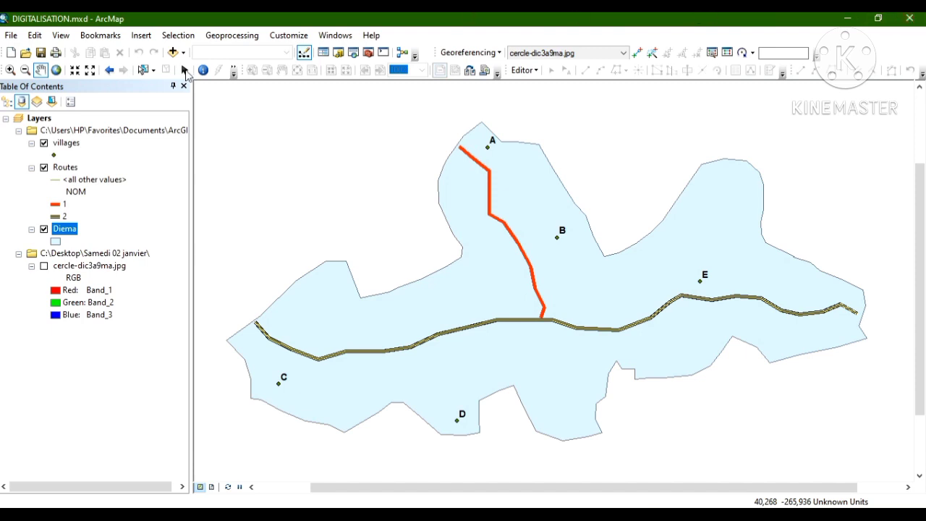
Try to calculate the Diema polygon's area into the Surface field using the data source's coordinate system
right_click(69, 230)
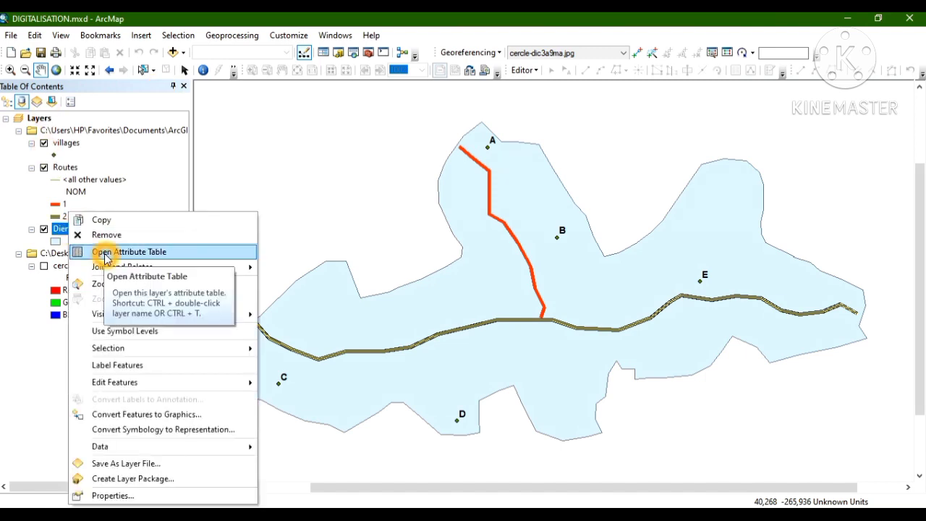
left_click(104, 252)
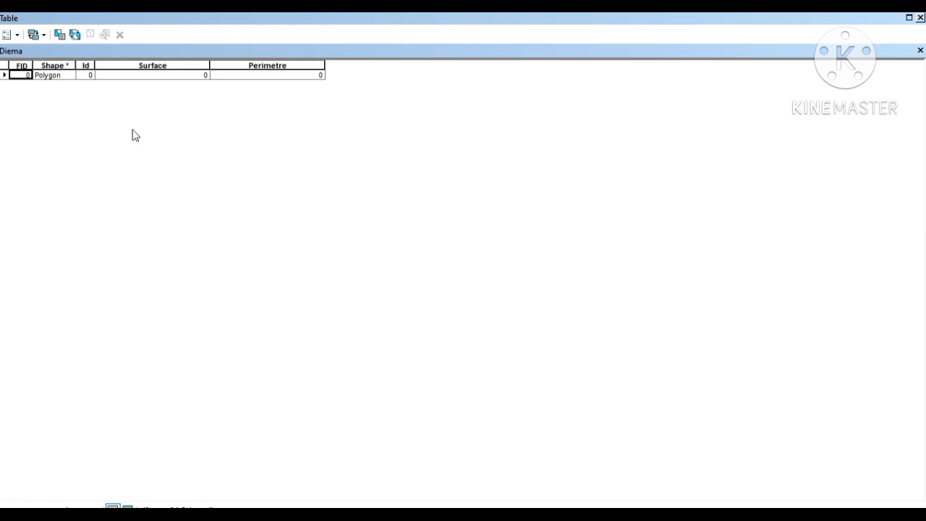
right_click(149, 65)
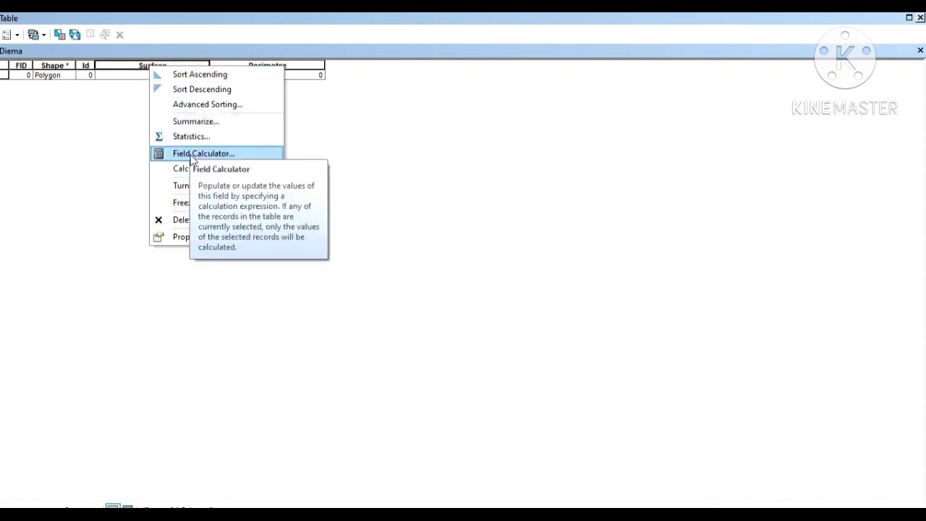
left_click(192, 167)
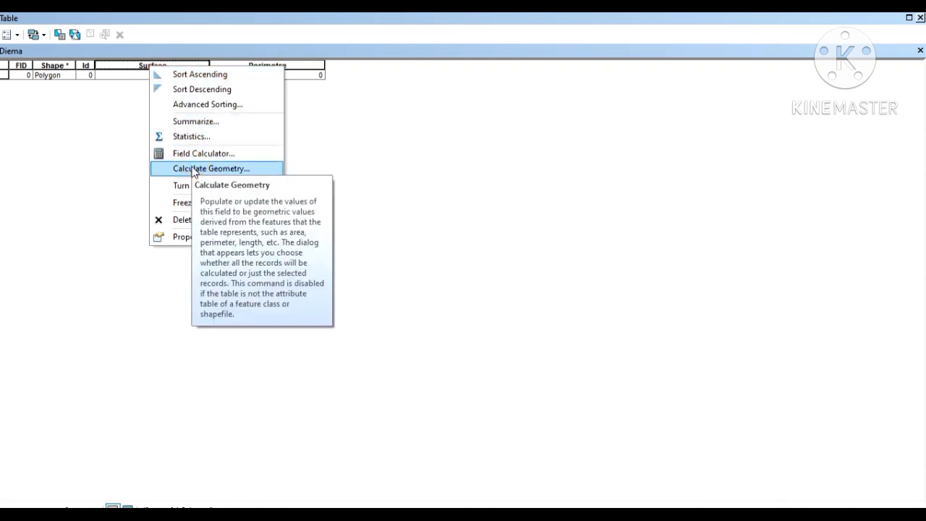
left_click(193, 168)
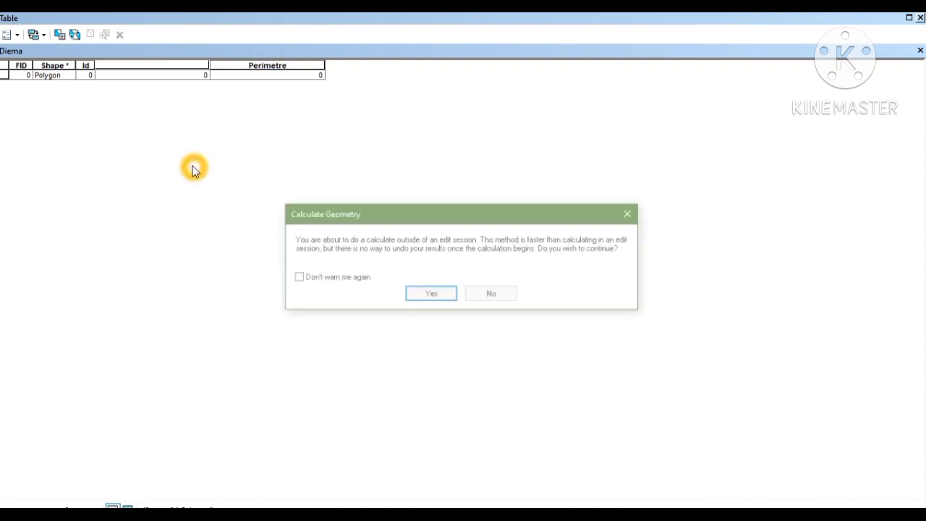
left_click(430, 296)
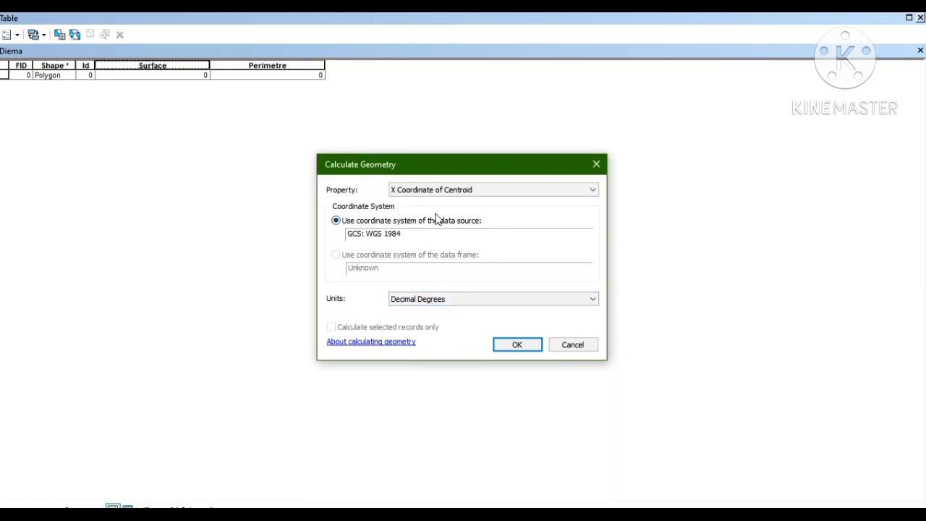
left_click(446, 190)
left_click(446, 190)
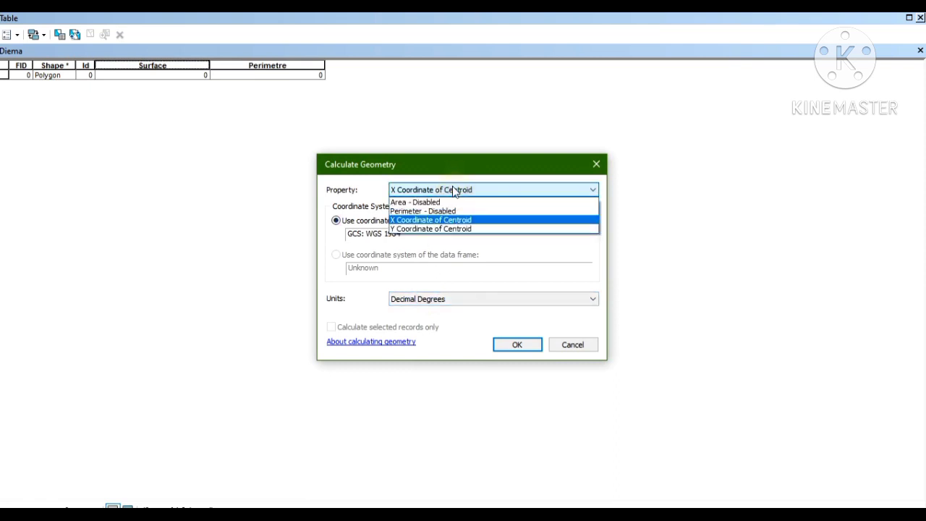
left_click(436, 203)
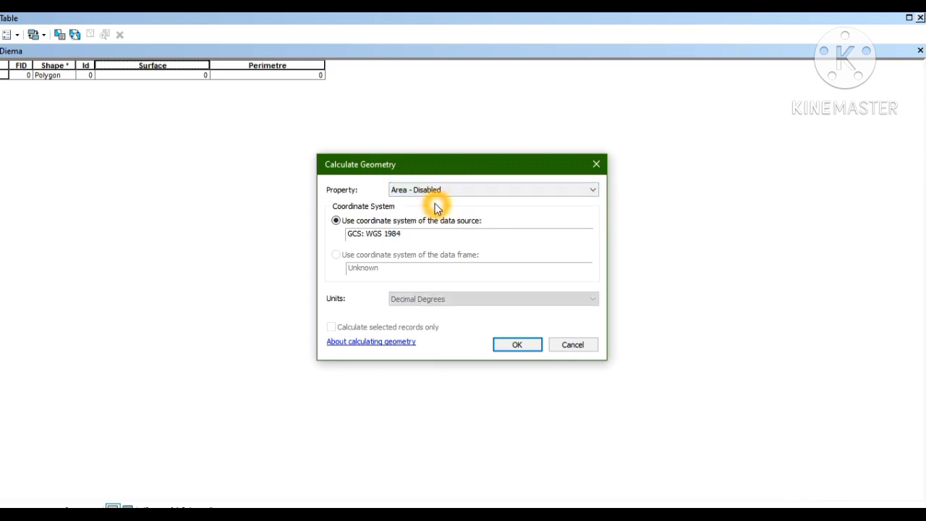
left_click(508, 346)
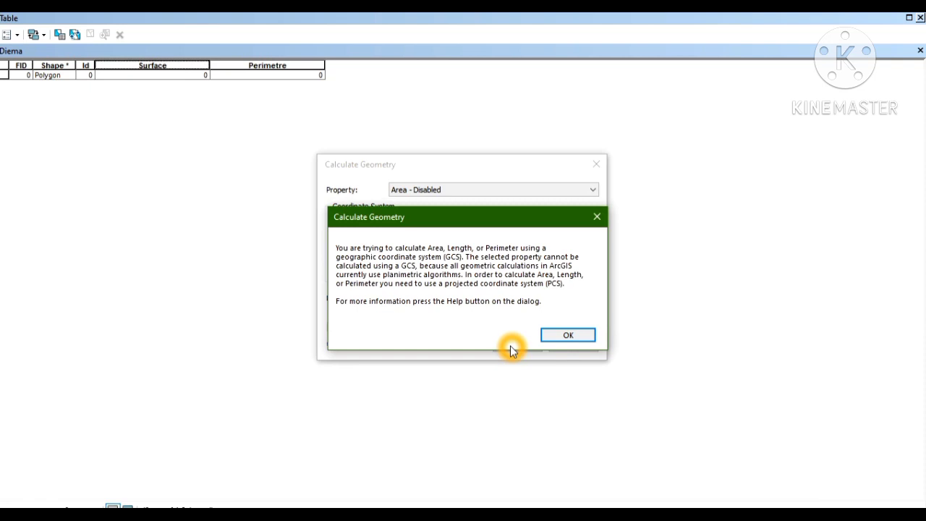
left_click(567, 337)
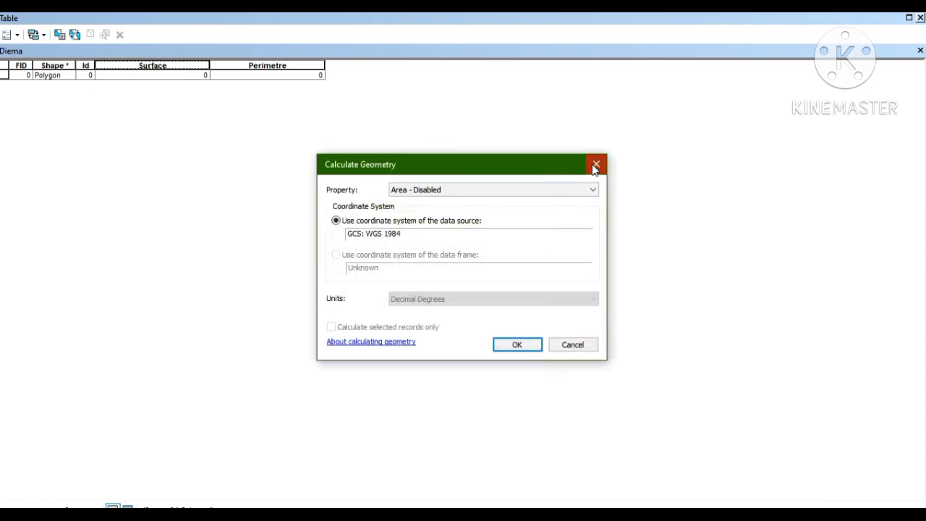
left_click(595, 165)
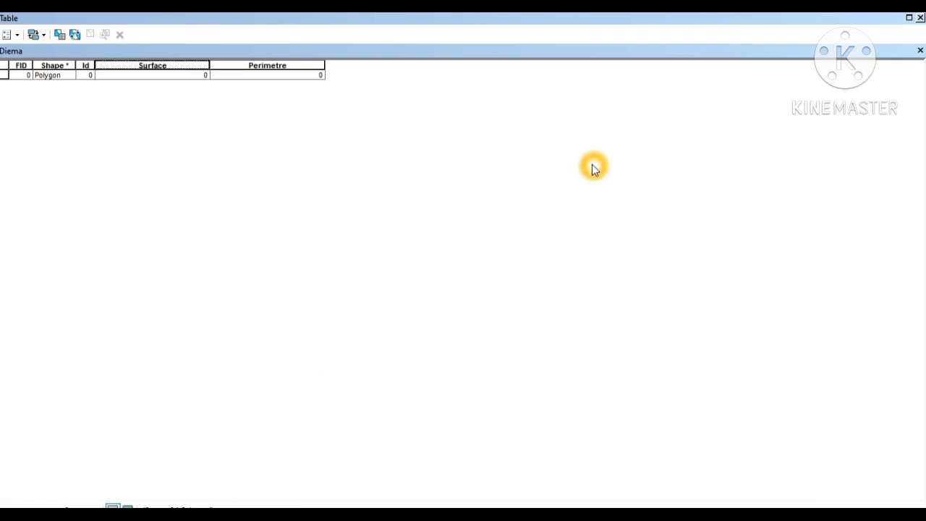
left_click(920, 19)
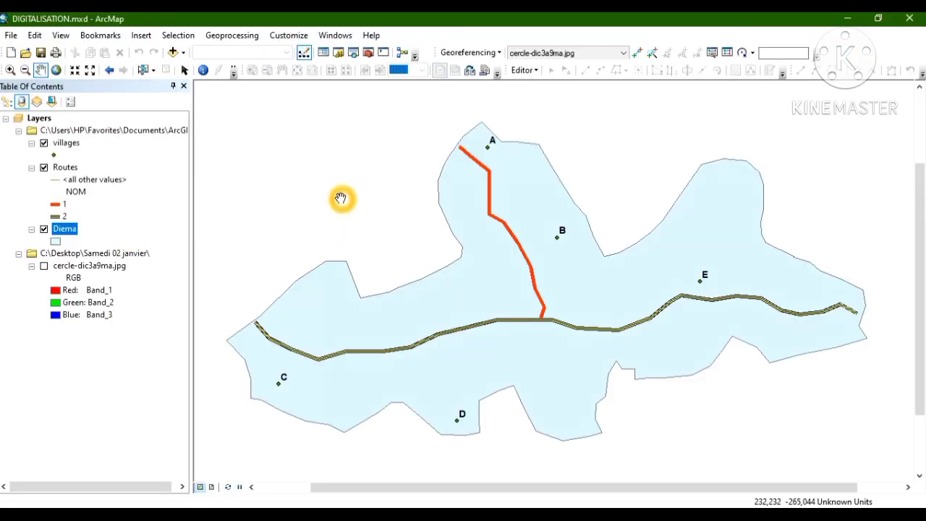
Show the Catalog and examine the data source and coordinate system in the Diema layer's properties
left_click(339, 52)
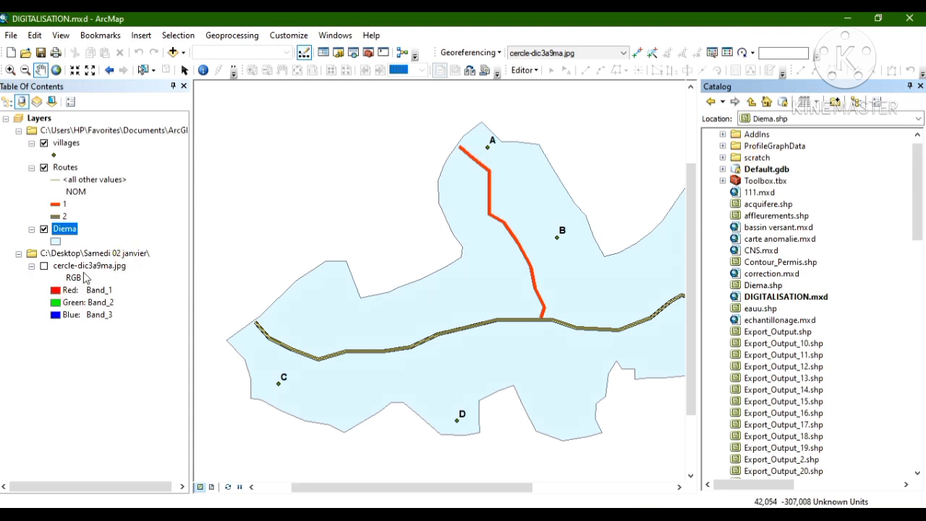
right_click(72, 231)
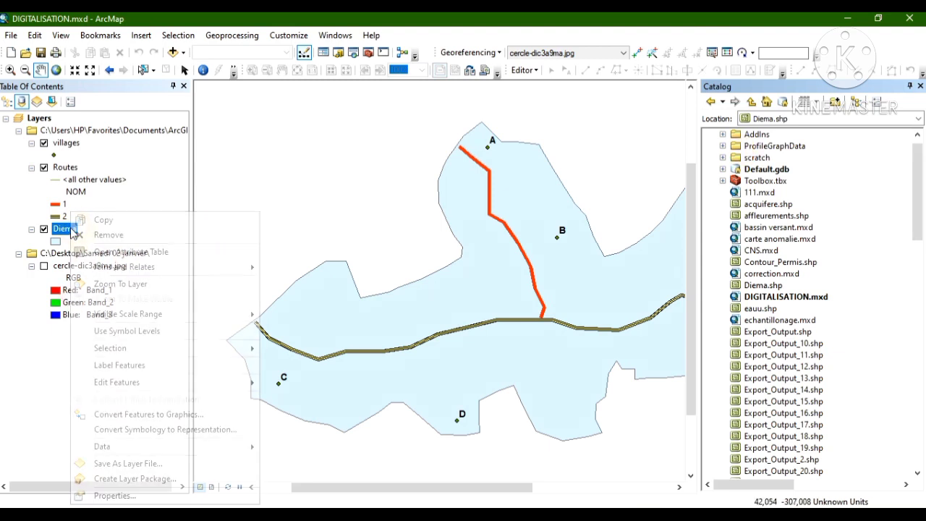
left_click(108, 495)
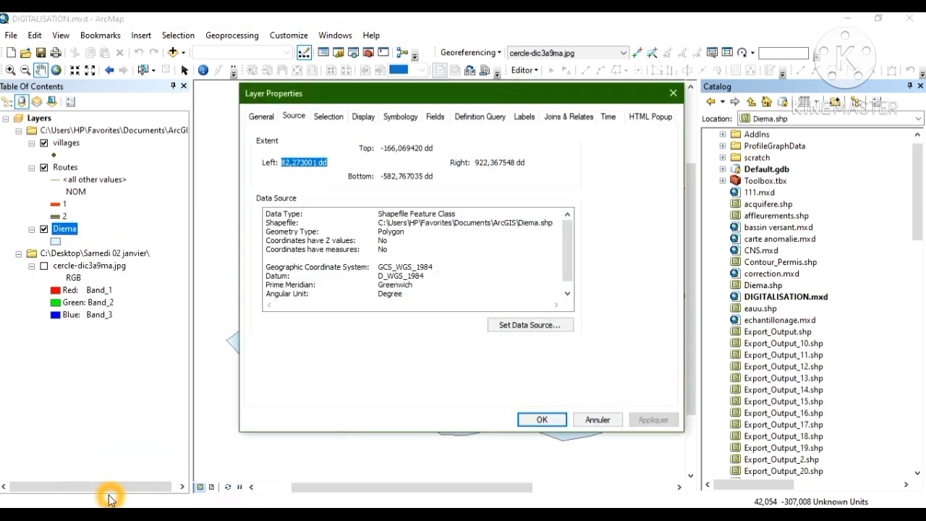
left_click(298, 123)
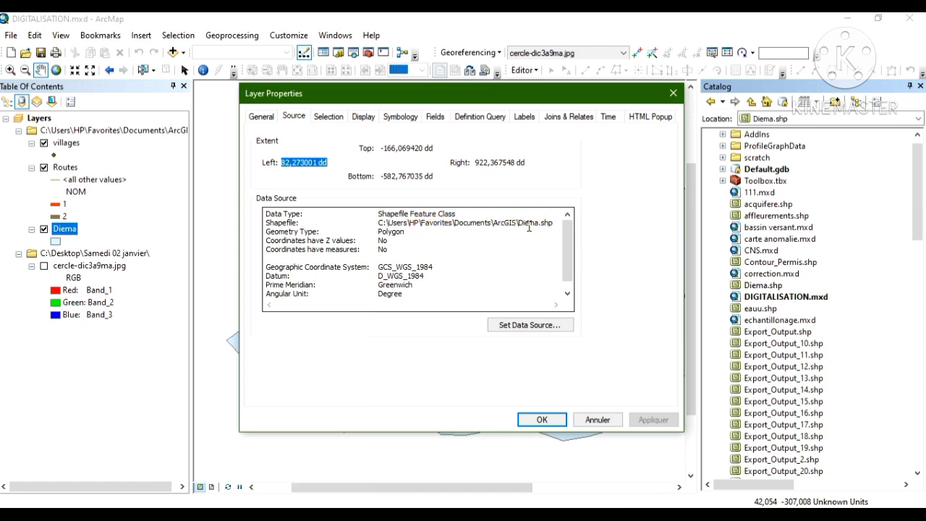
Close the layer properties and open the shapefile properties of Diema.shp from the Catalog
left_click(672, 94)
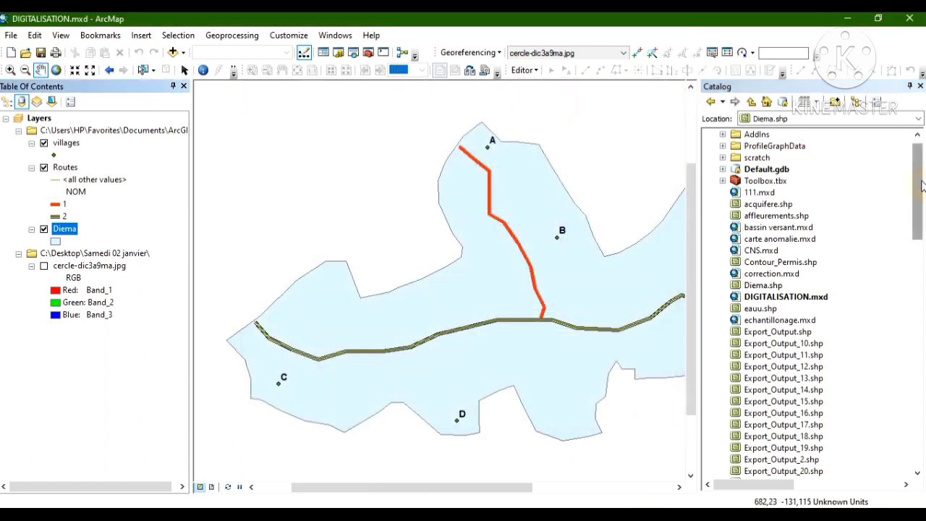
left_click_drag(920, 187, 920, 179)
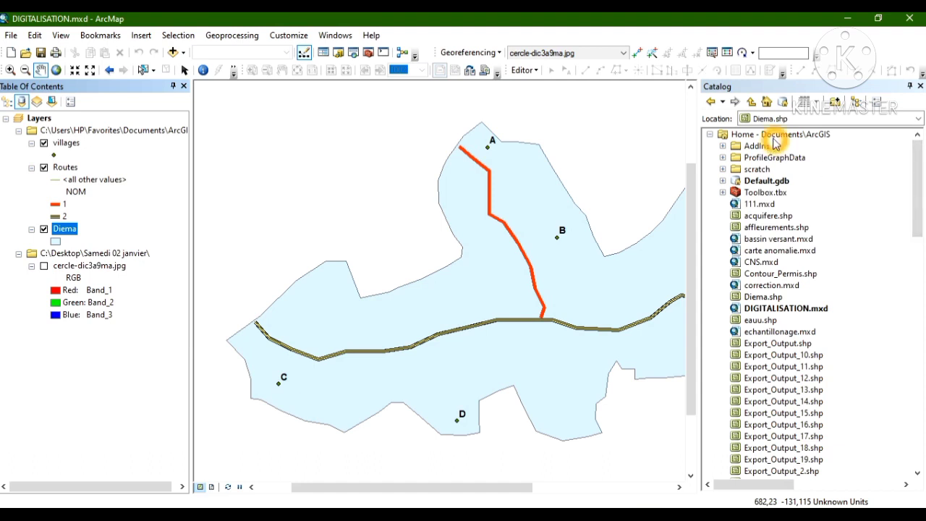
left_click(920, 179)
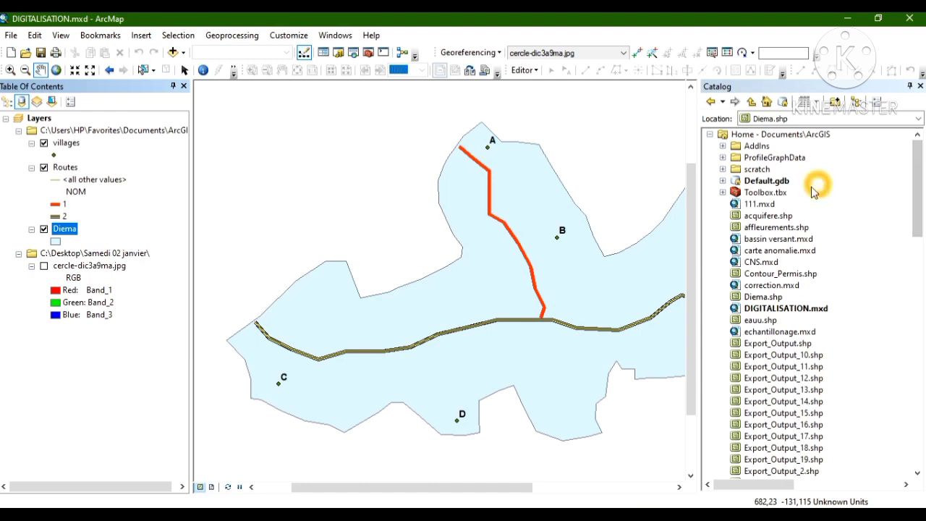
left_click(769, 297)
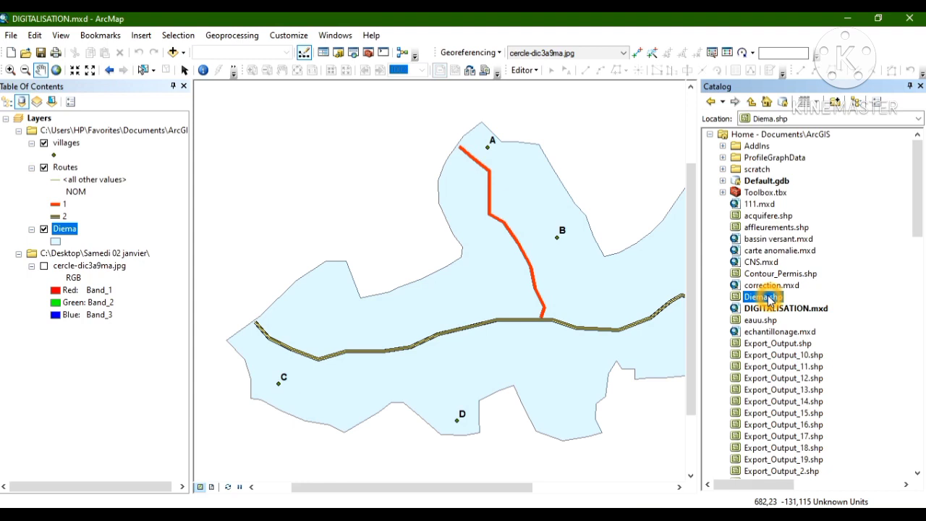
right_click(768, 299)
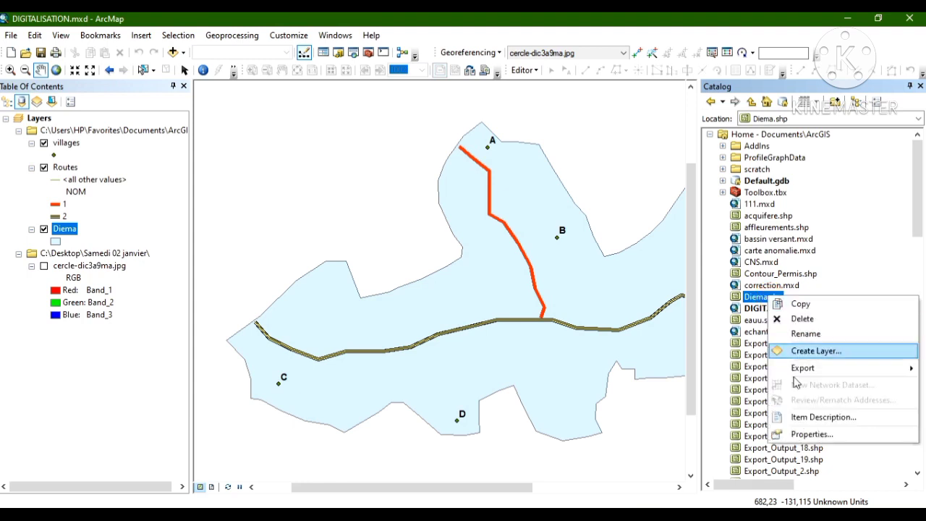
left_click(800, 434)
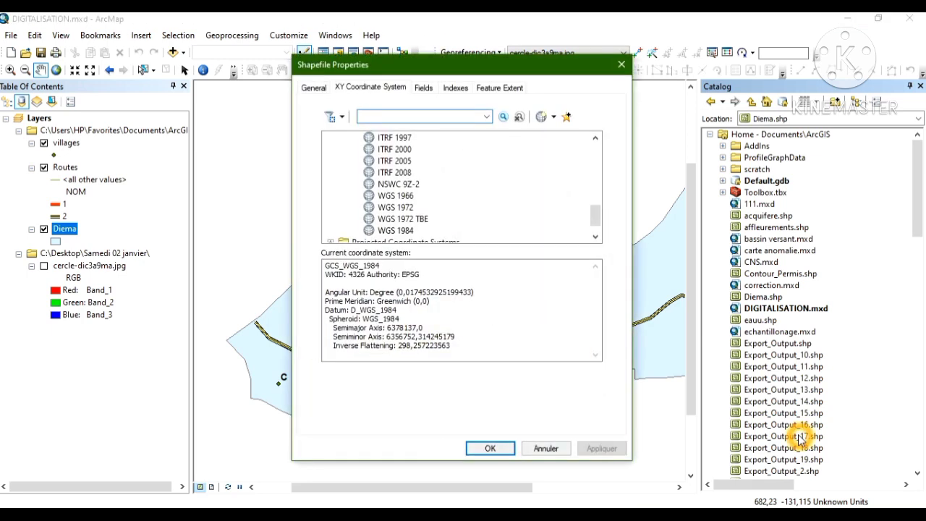
Browse the projected coordinate systems to the Northern Hemisphere folder of the WGS 1984 UTM group
left_click(592, 221)
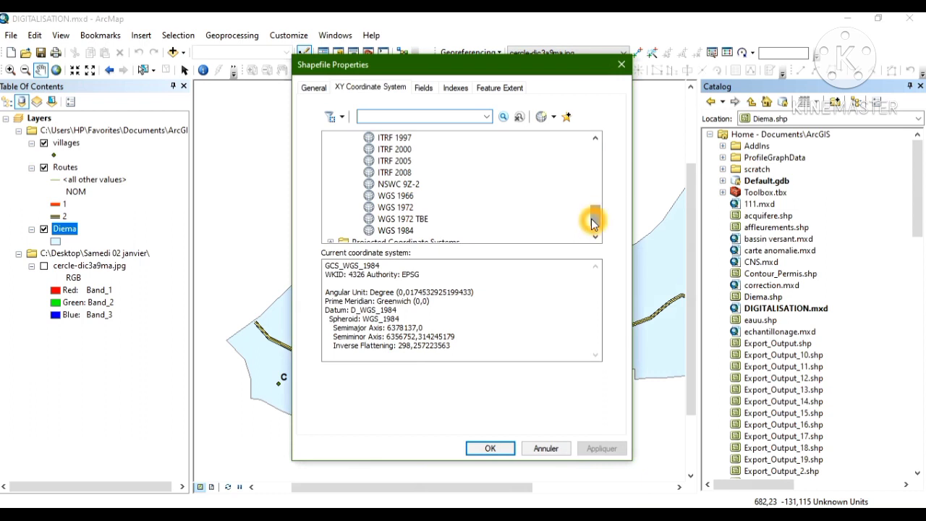
left_click_drag(591, 220, 590, 150)
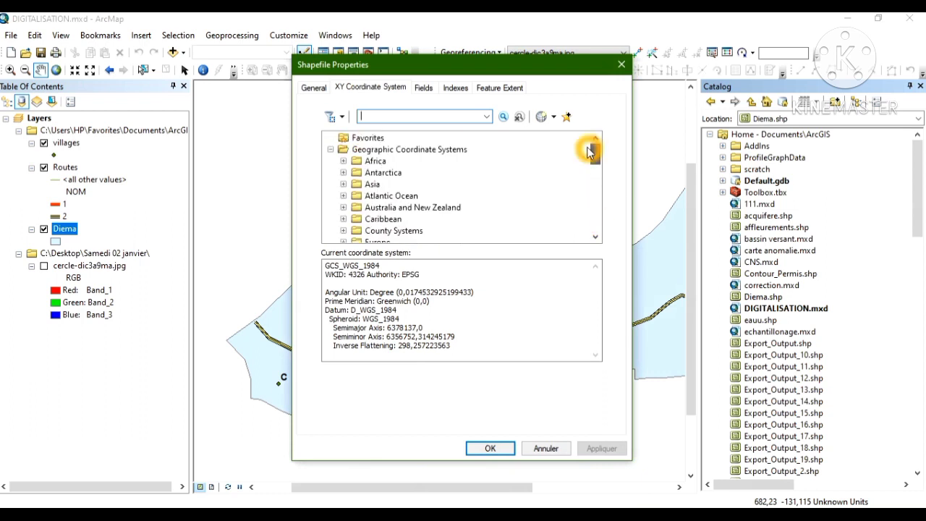
double_click(379, 151)
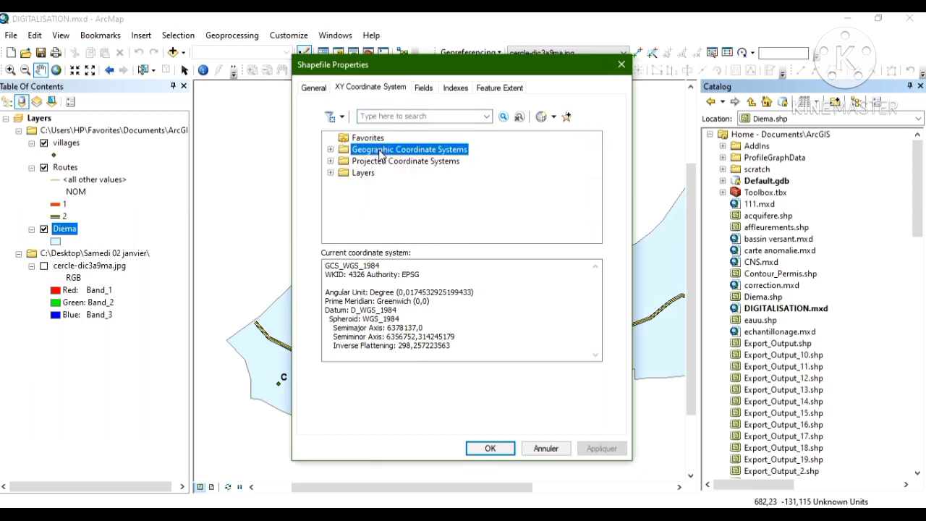
left_click(377, 164)
double_click(378, 162)
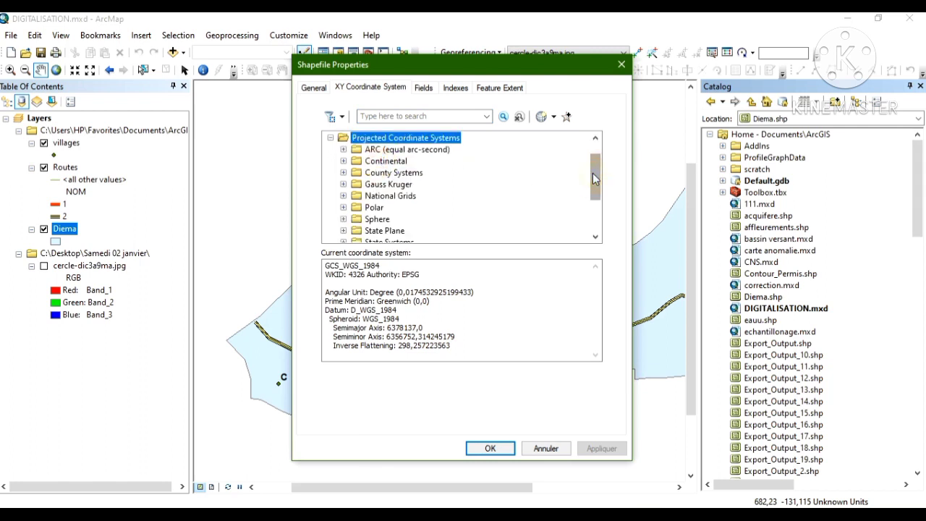
left_click_drag(593, 178, 595, 191)
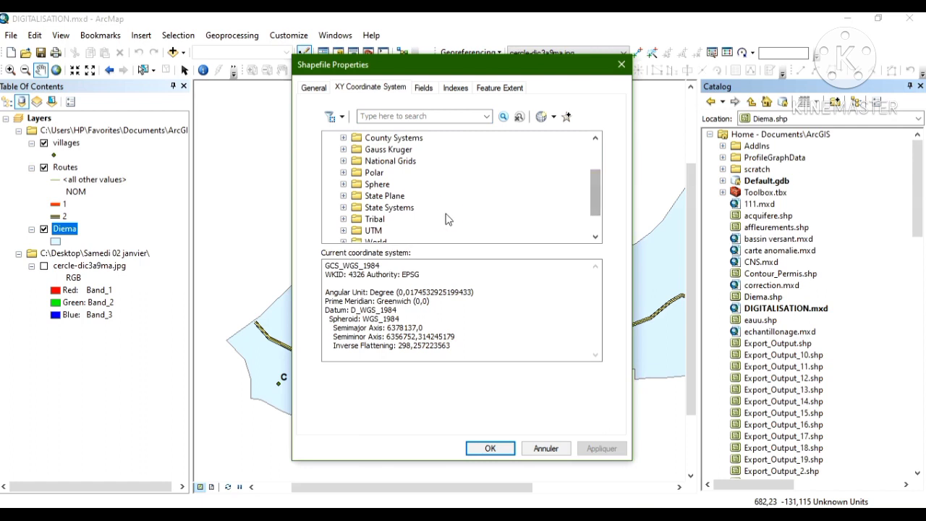
double_click(375, 231)
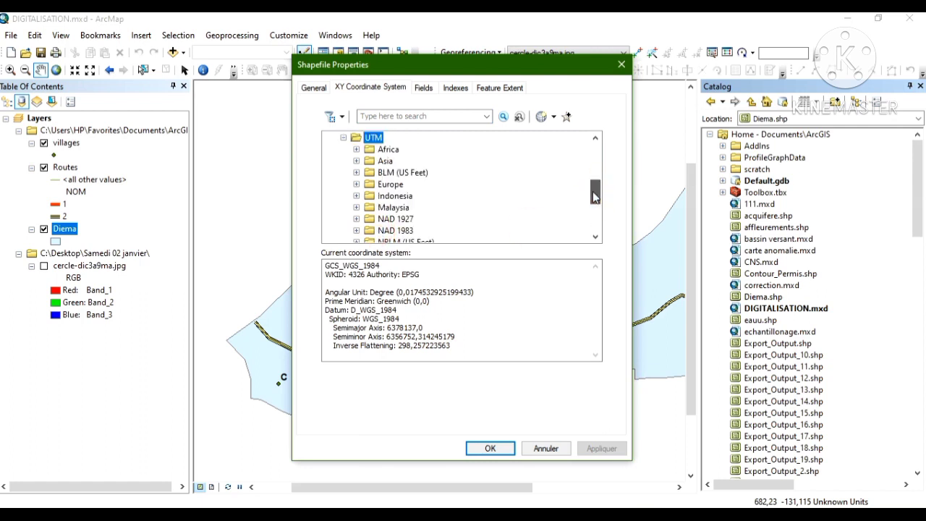
left_click_drag(594, 194, 594, 214)
double_click(406, 220)
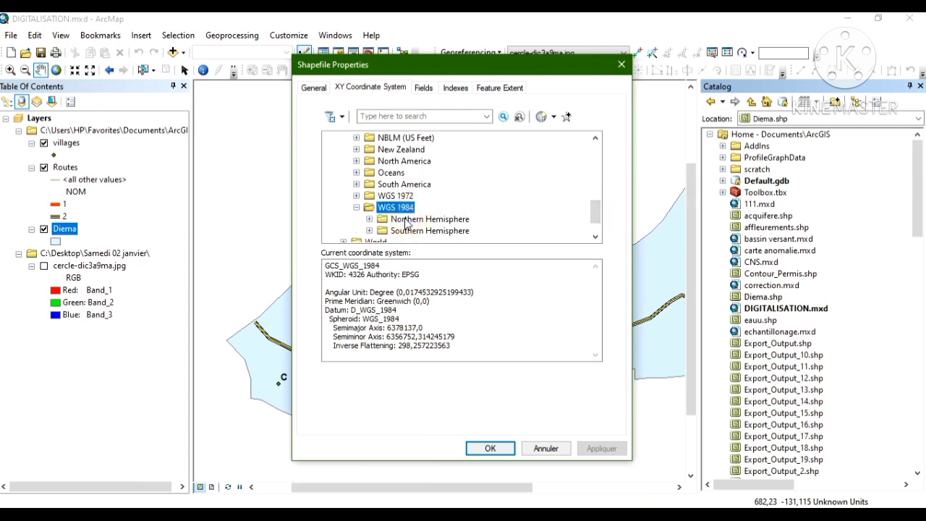
left_click(439, 219)
double_click(439, 219)
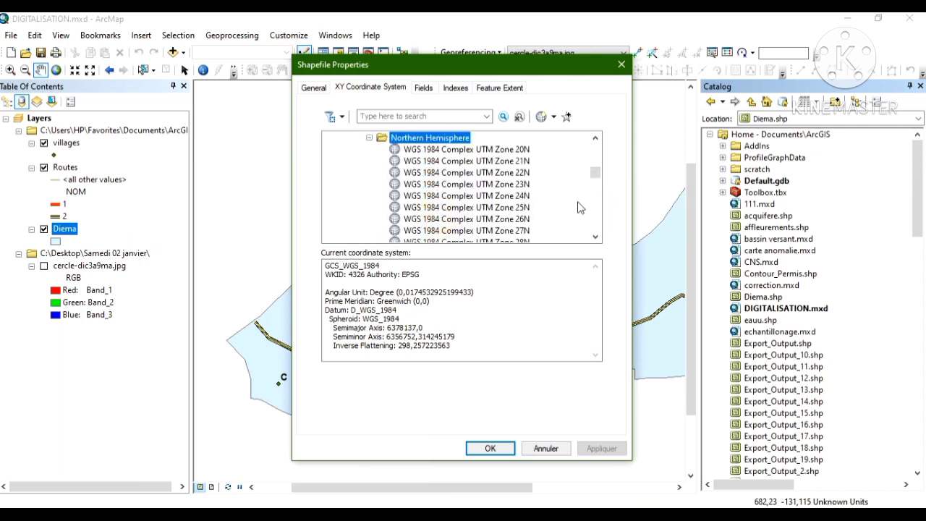
Assign the WGS 1984 UTM Zone 29N coordinate system to Diema.shp and close its properties
left_click_drag(596, 177, 595, 198)
left_click_drag(595, 201, 595, 203)
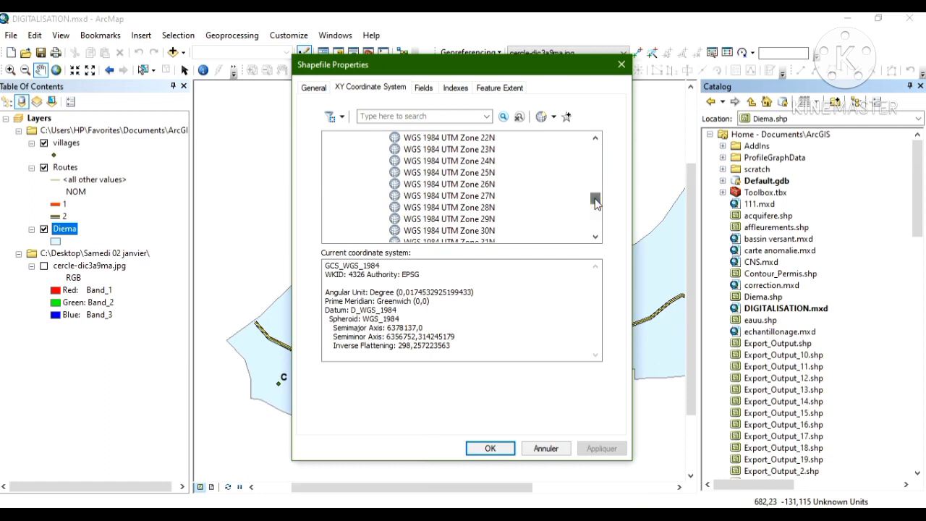
left_click(478, 220)
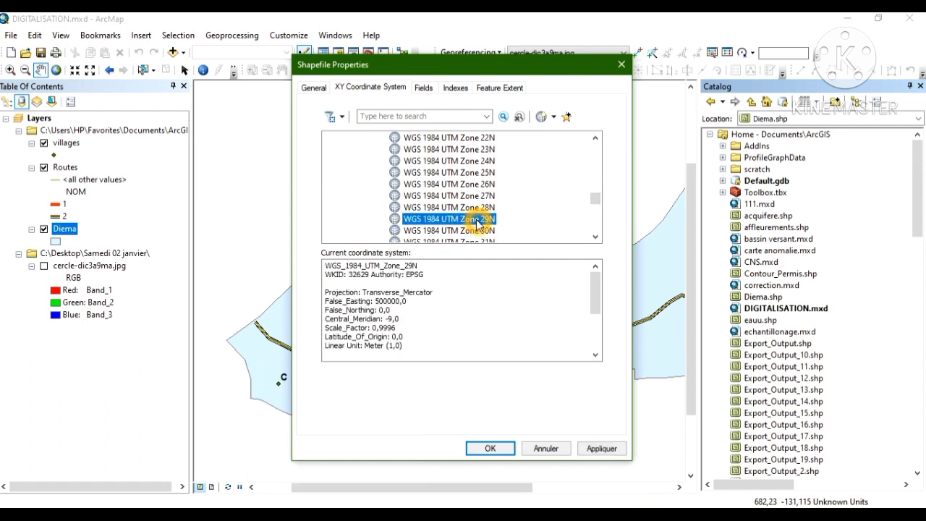
left_click(600, 448)
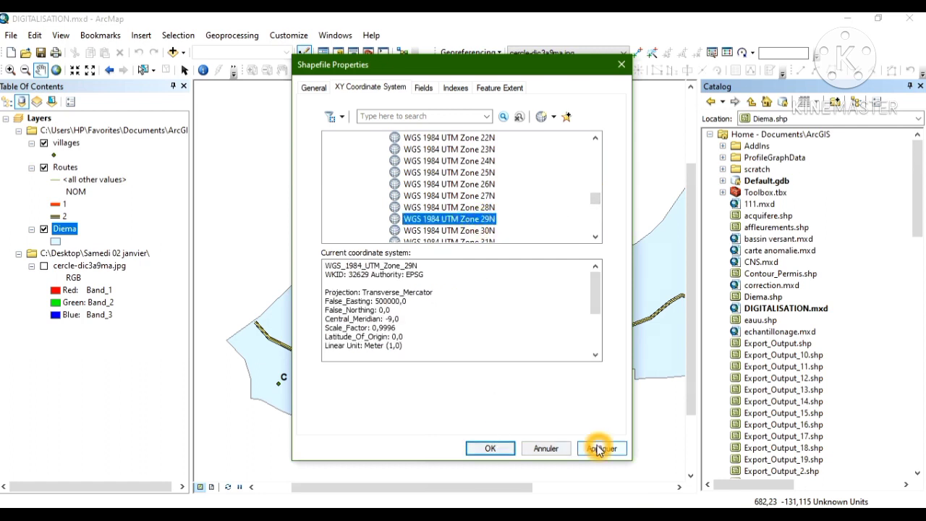
left_click(488, 449)
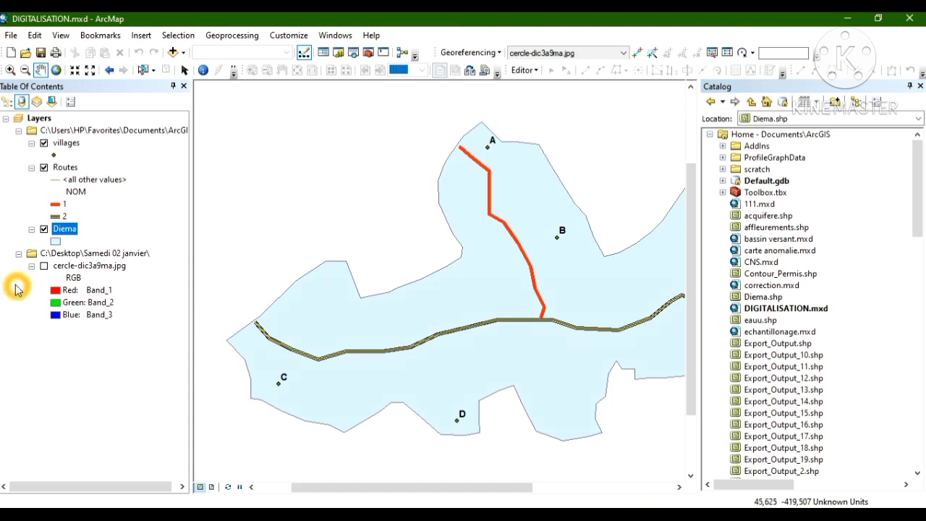
Calculate the Diema polygon's area in square meters into the Surface field, using the data source's coordinate system
right_click(66, 237)
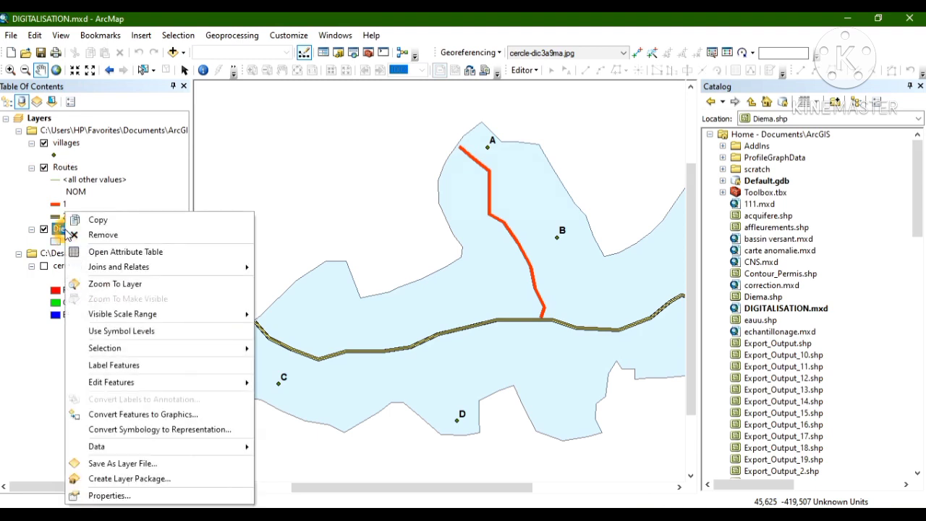
left_click(110, 252)
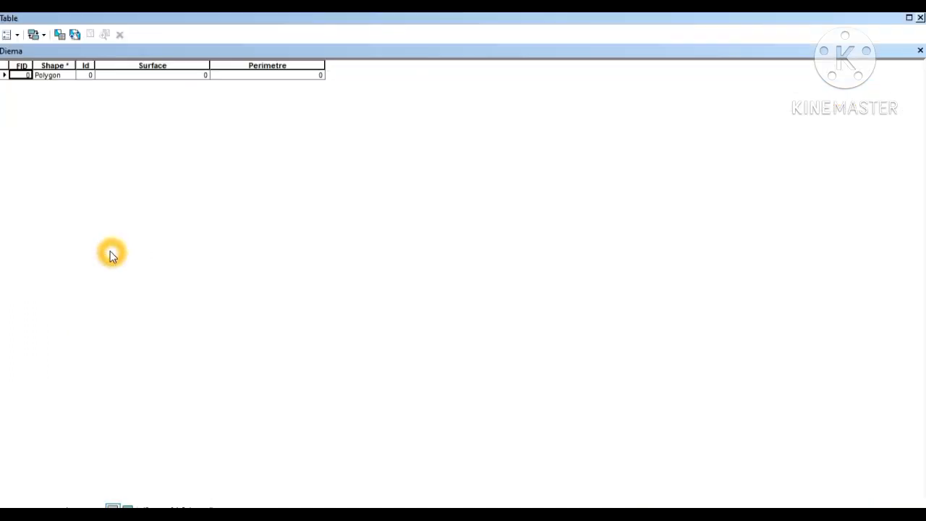
right_click(150, 66)
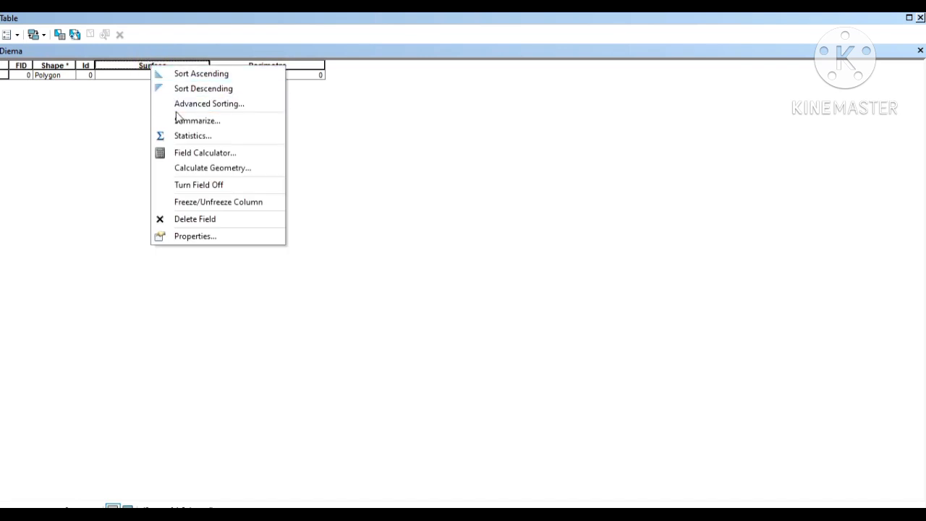
left_click(188, 169)
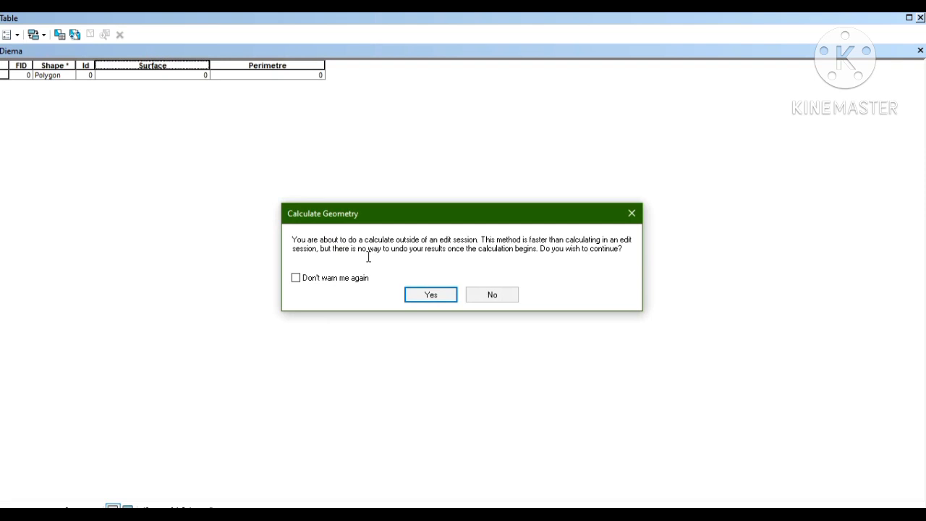
left_click(415, 293)
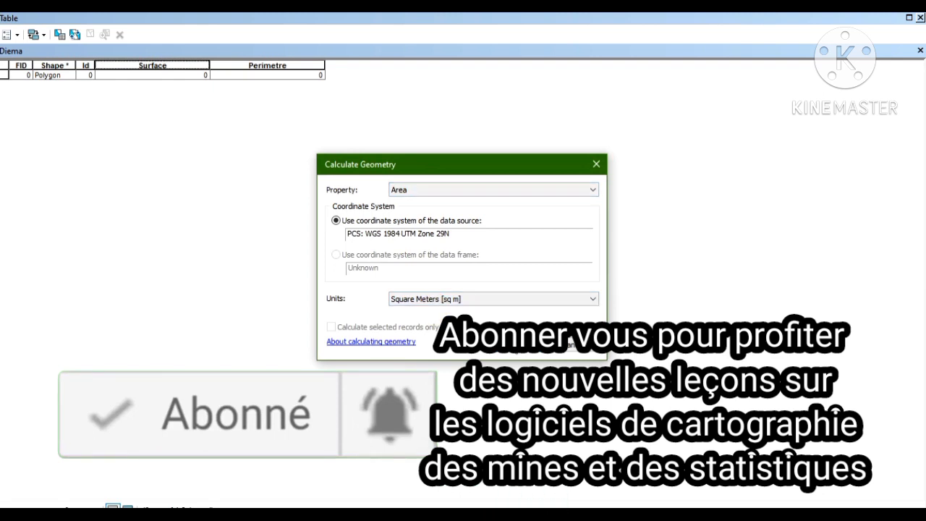
left_click(518, 346)
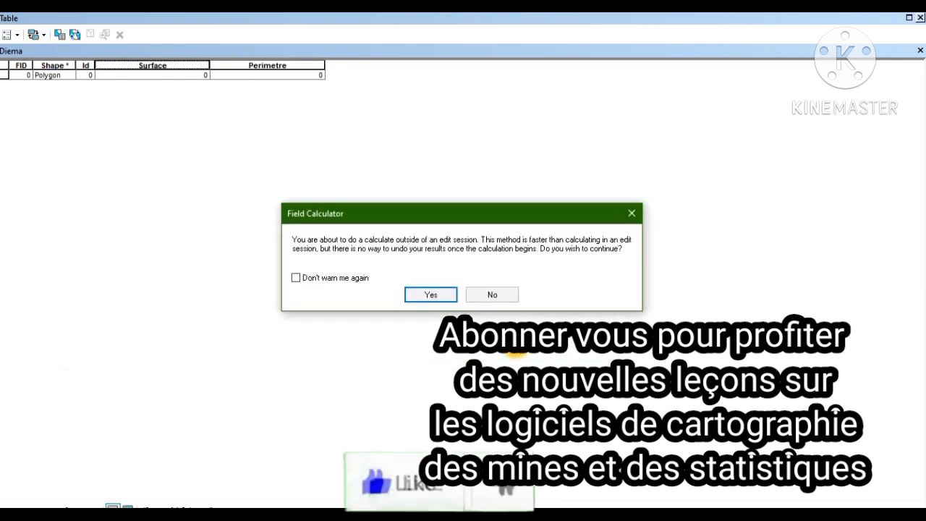
left_click(431, 295)
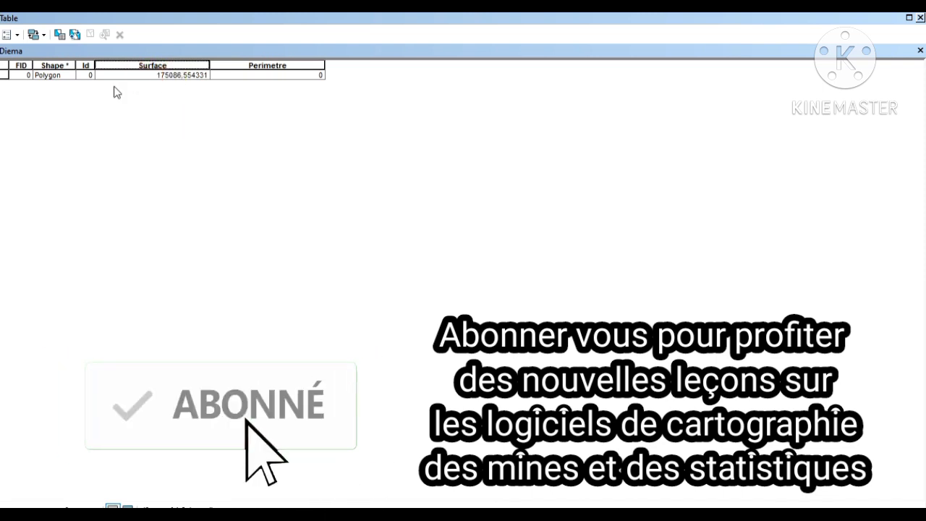
left_click(164, 84)
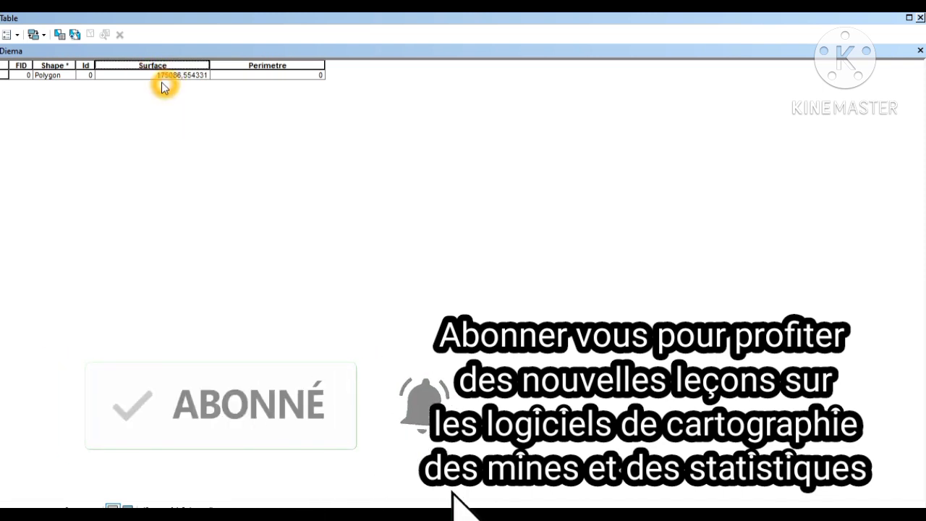
left_click(169, 84)
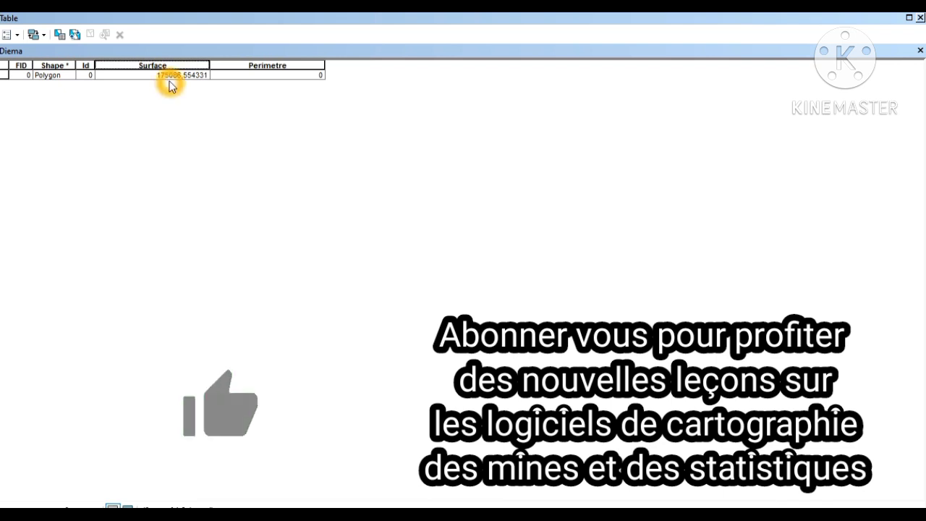
left_click(182, 84)
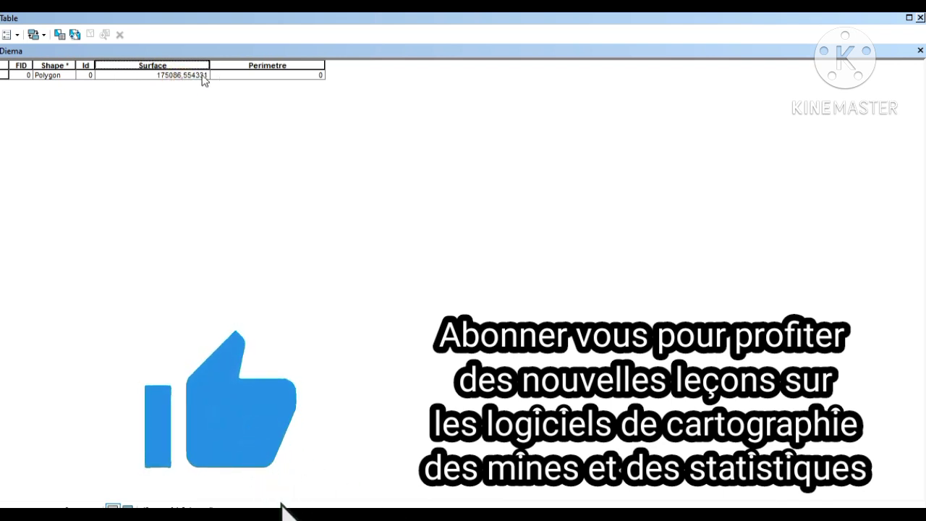
left_click(203, 76)
Calculate the Diema polygon's perimeter in meters into the Perimetre field, using the data source's coordinate system
left_click(281, 65)
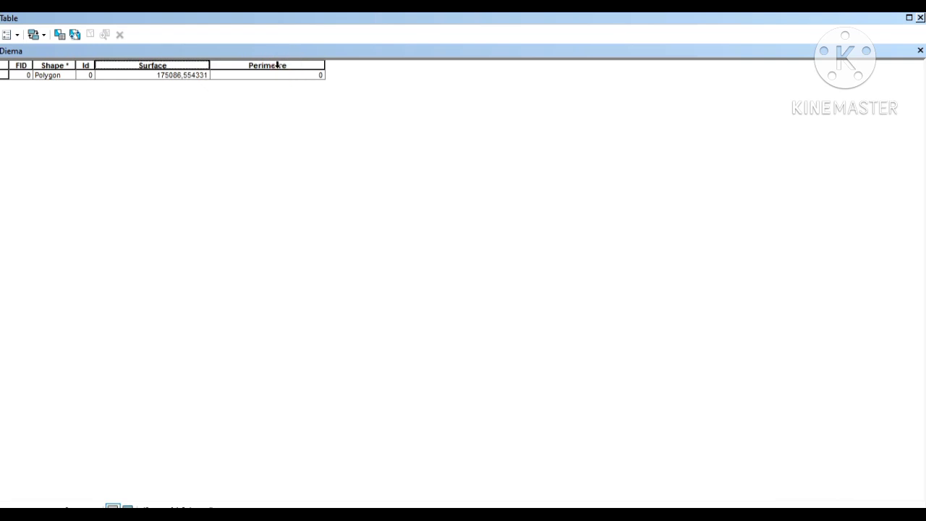
right_click(282, 65)
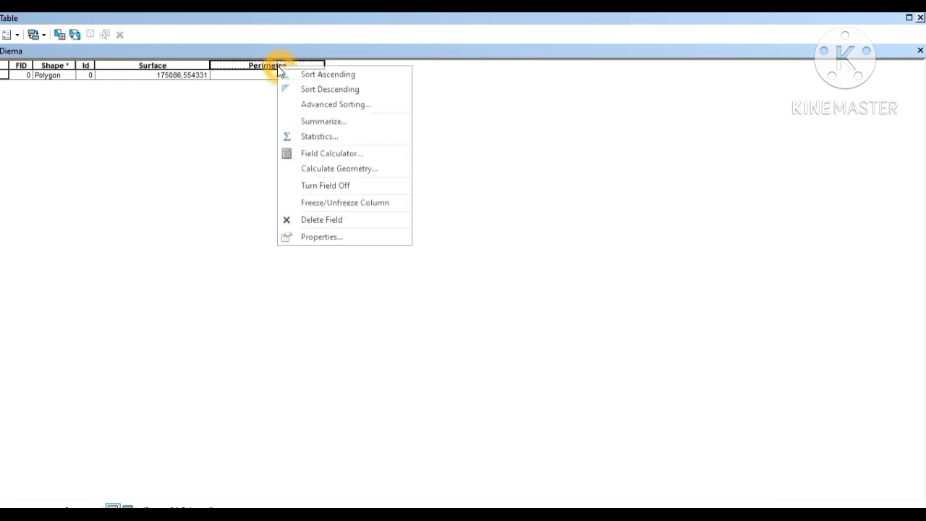
left_click(320, 174)
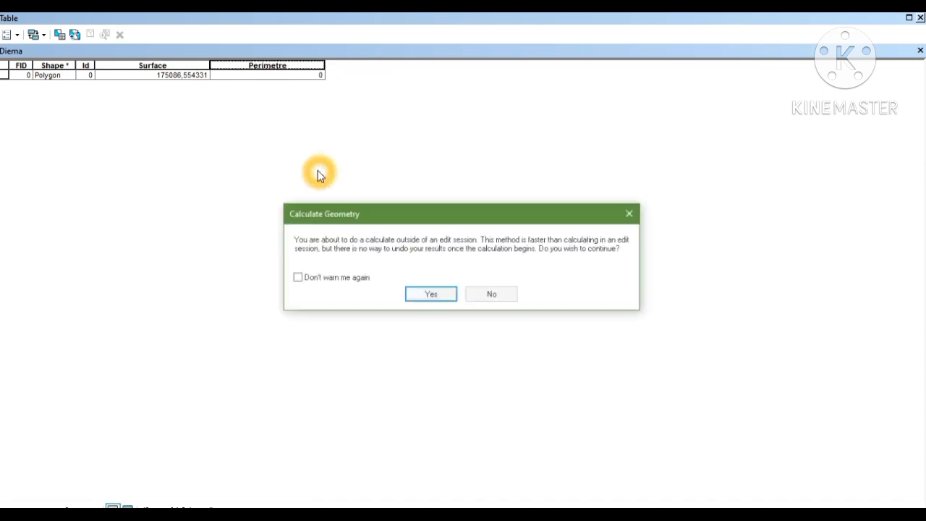
left_click(429, 299)
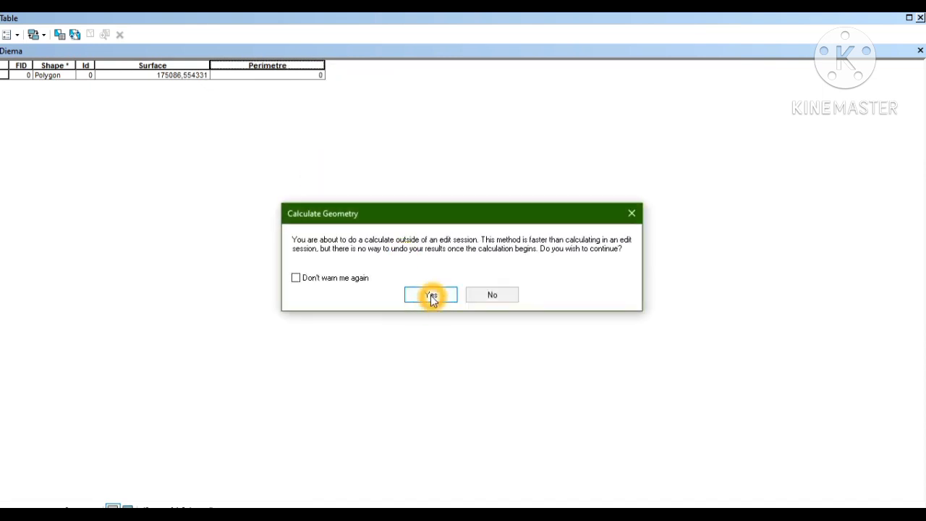
left_click(416, 189)
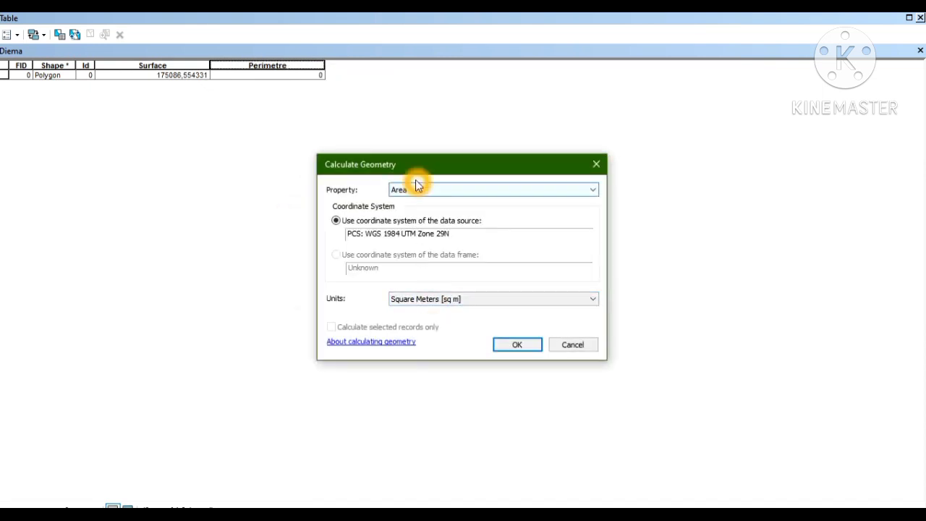
left_click(416, 190)
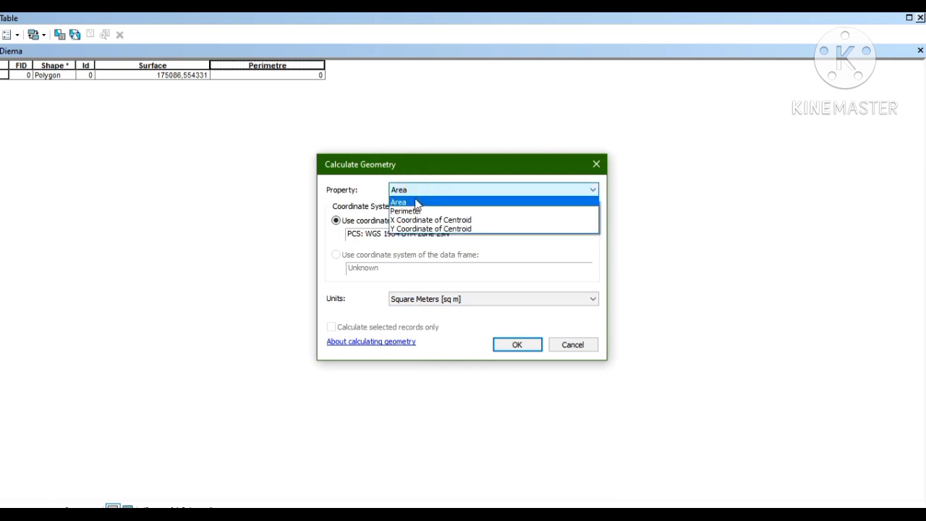
left_click(414, 211)
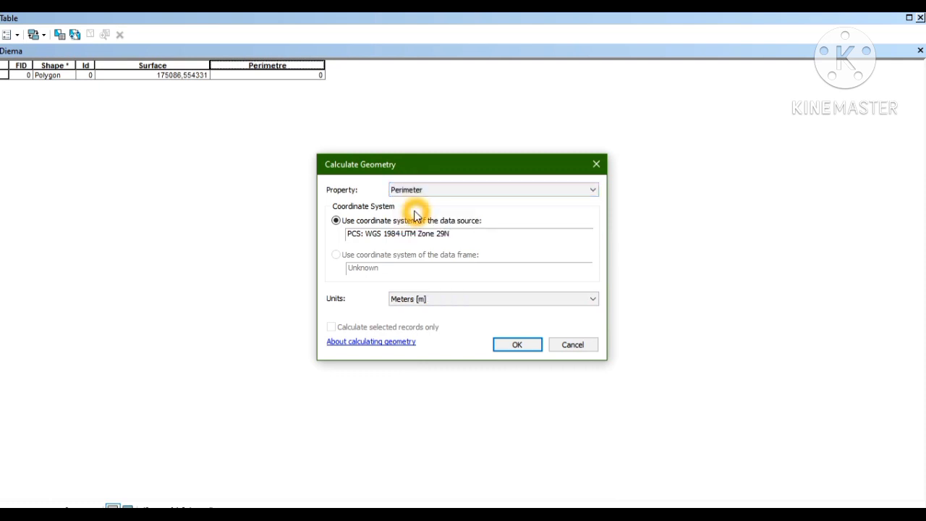
left_click(421, 236)
left_click(431, 238)
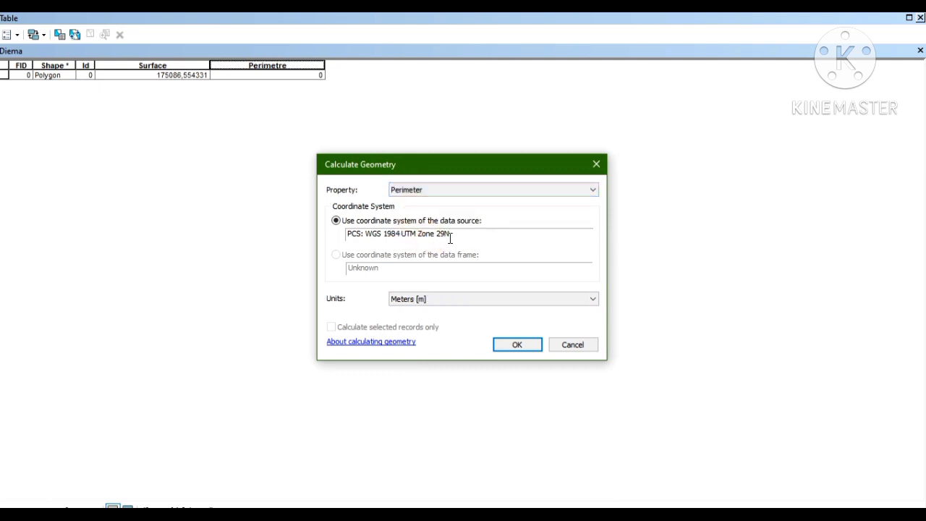
left_click(450, 236)
left_click(518, 346)
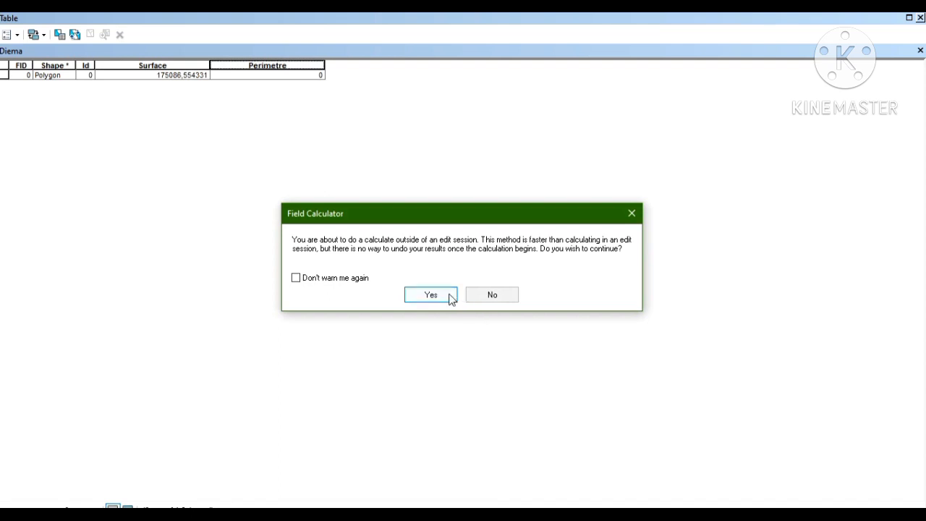
left_click(448, 296)
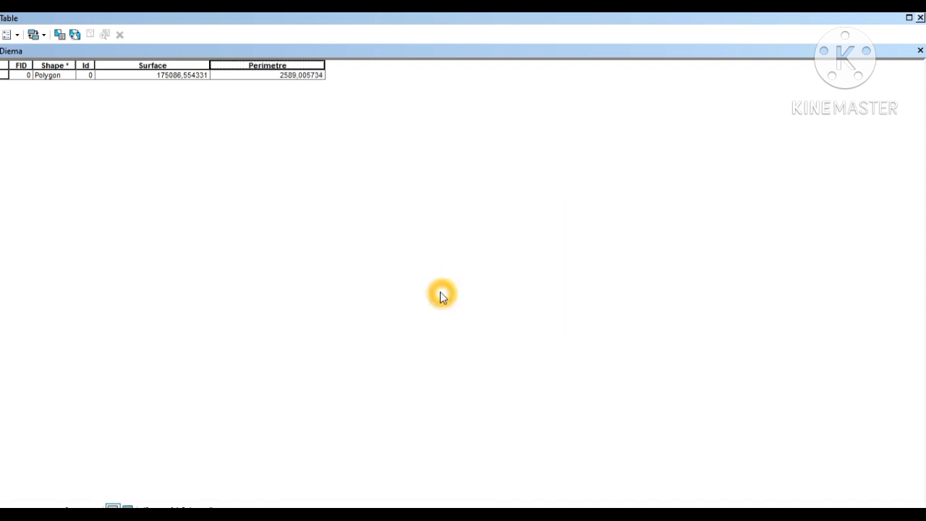
Examine the calculated values in the Surface and Perimetre fields of the Diema attribute table
left_click(304, 100)
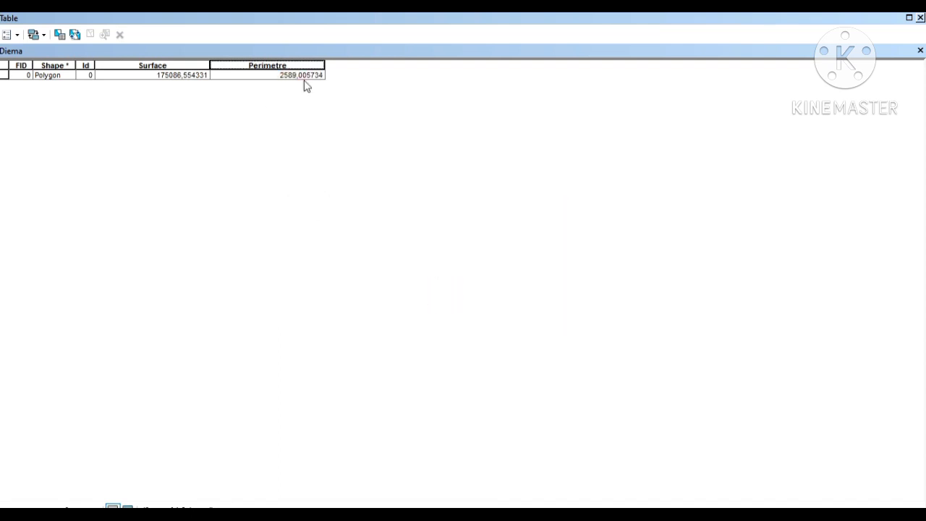
left_click(310, 78)
left_click(290, 82)
left_click(290, 81)
left_click(138, 120)
left_click(243, 71)
left_click(300, 76)
left_click(315, 77)
left_click(537, 27)
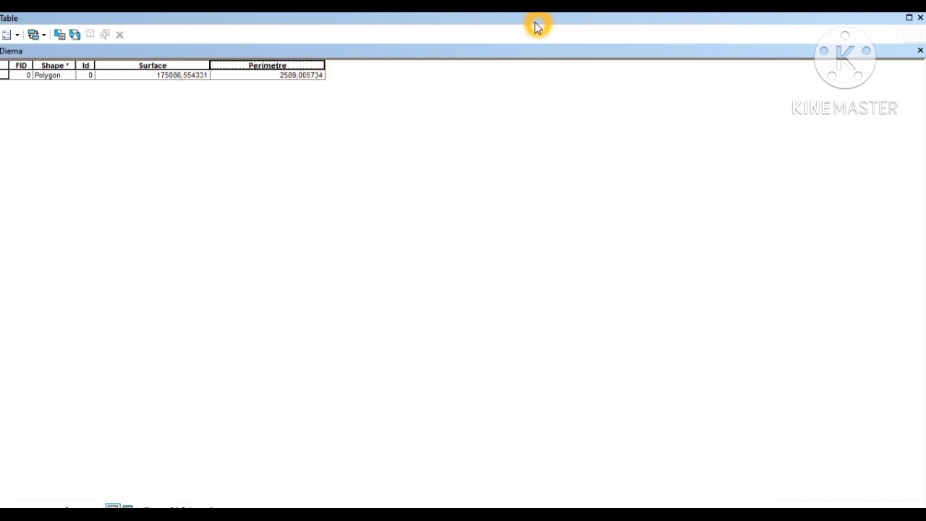
left_click(168, 101)
Close the Diema attribute table and open the attribute table of the Routes layer
left_click(920, 19)
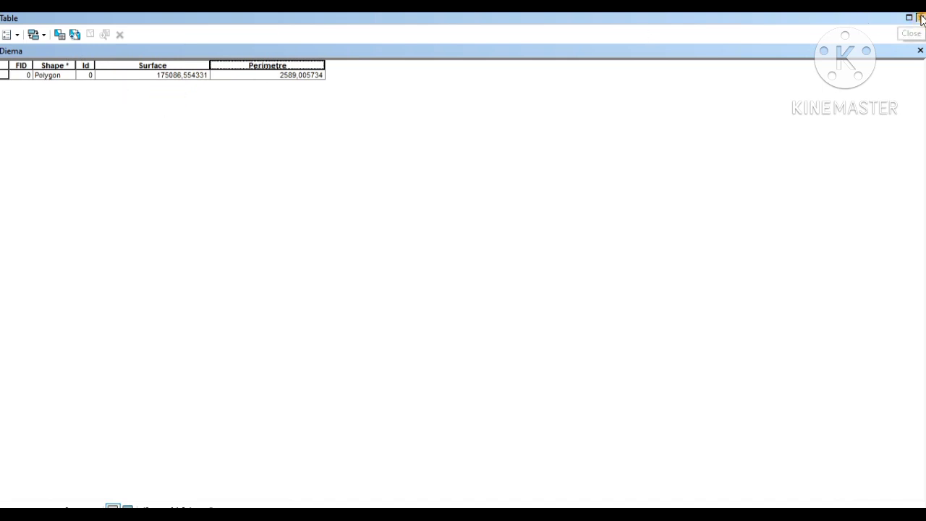
left_click(139, 284)
left_click(55, 292)
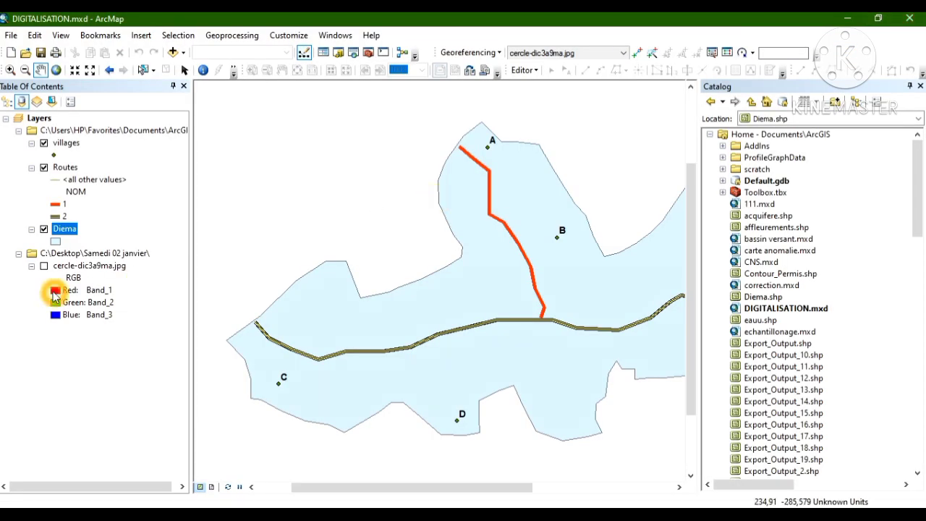
right_click(64, 169)
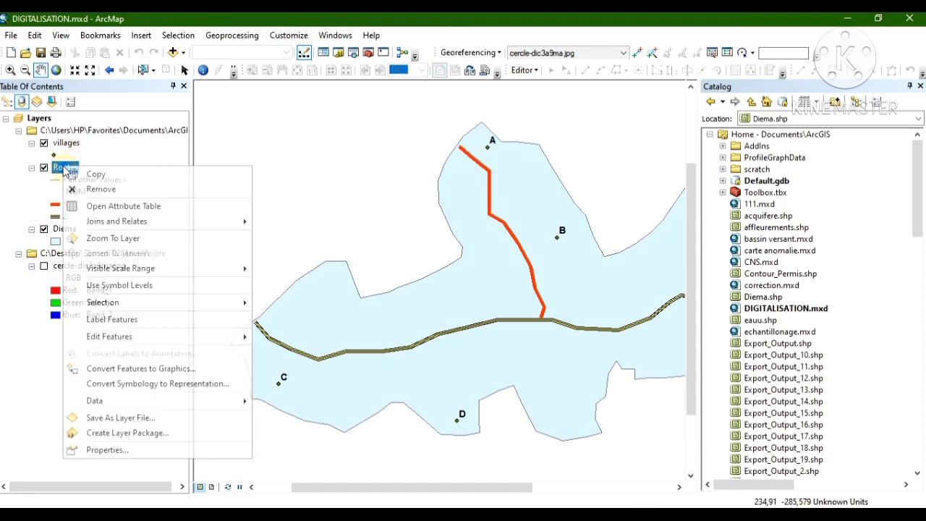
left_click(104, 209)
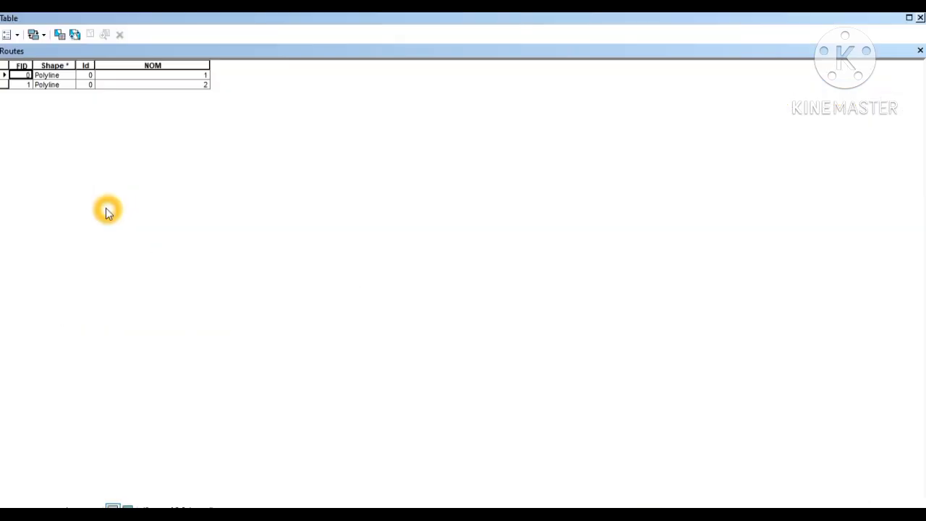
Add a field named Distances of type Double to the Routes attribute table
left_click(16, 34)
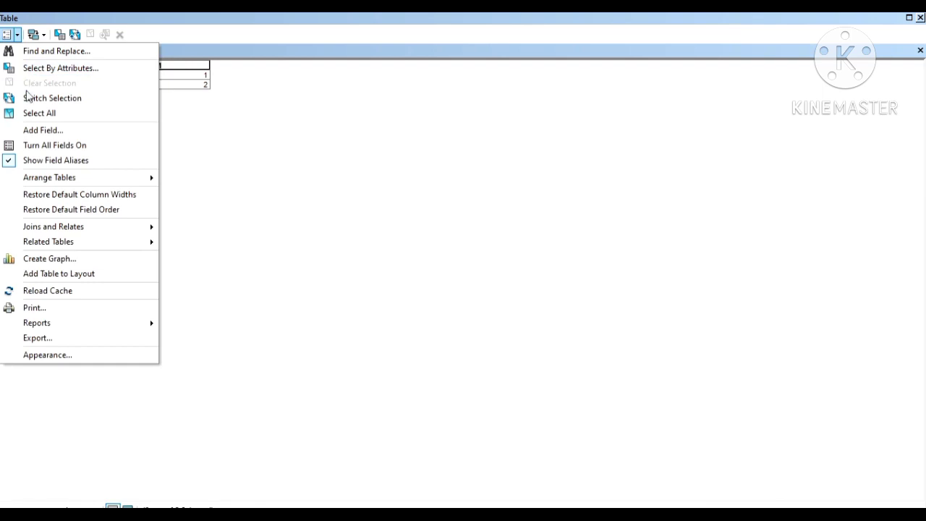
left_click(33, 131)
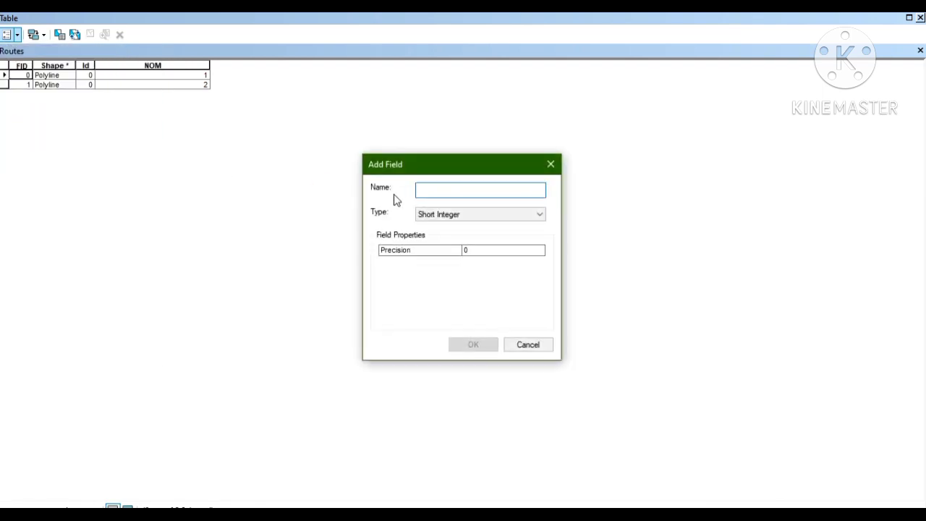
left_click(442, 190)
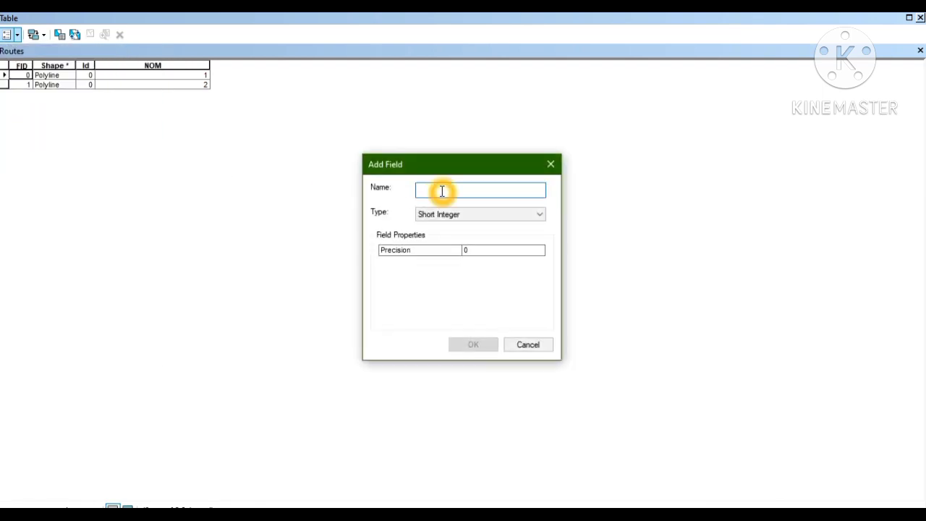
type("Di")
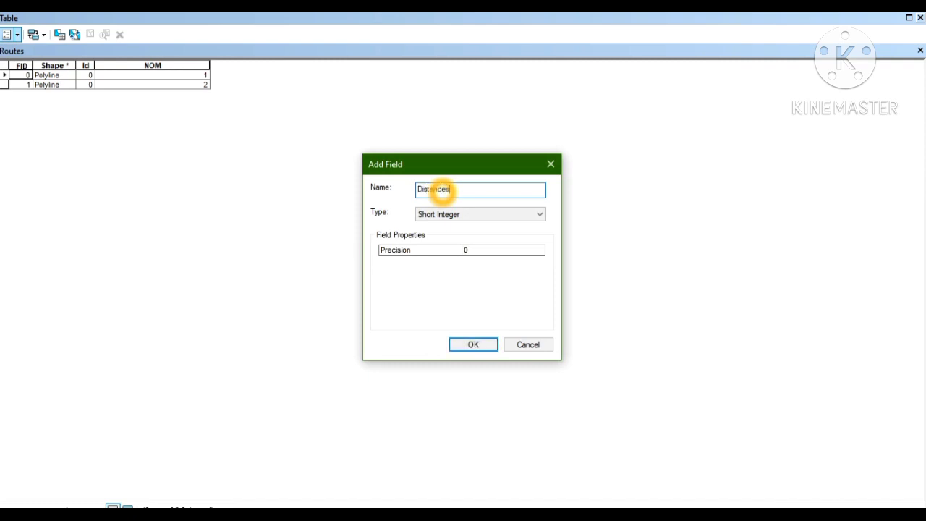
type("stances")
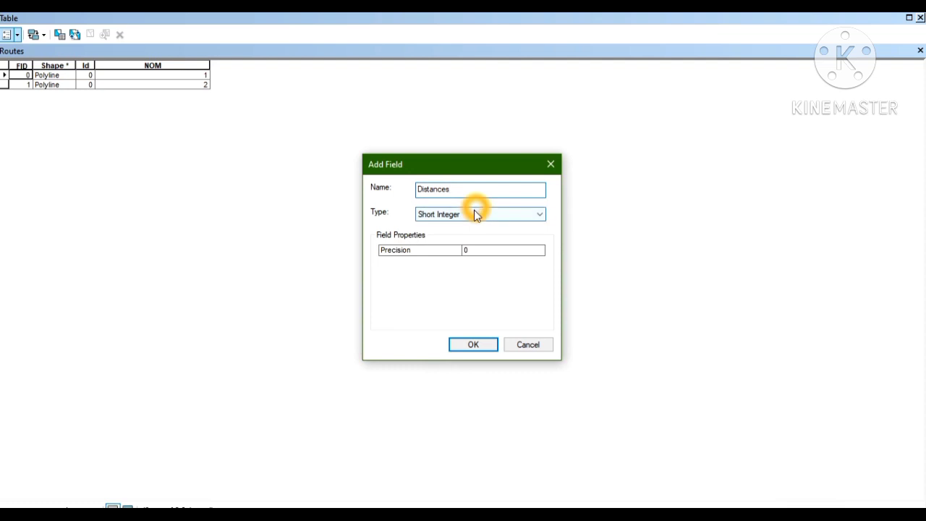
left_click(475, 214)
left_click(453, 251)
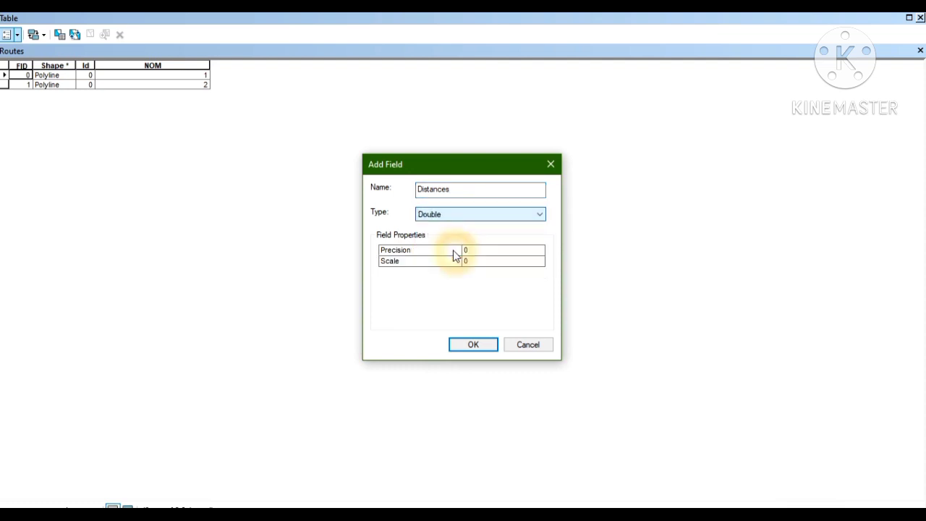
left_click(469, 346)
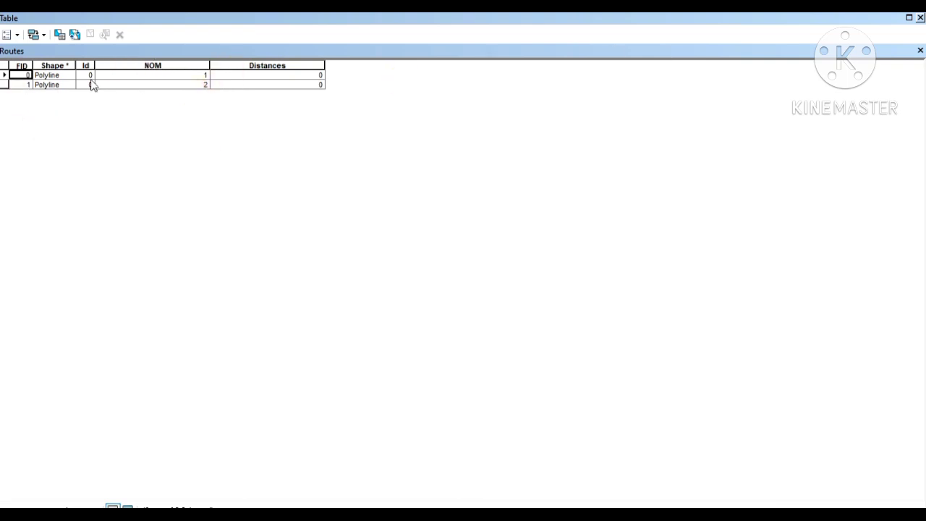
Close the Routes attribute table and open the shapefile properties of Routes.shp from the Catalog
left_click(181, 97)
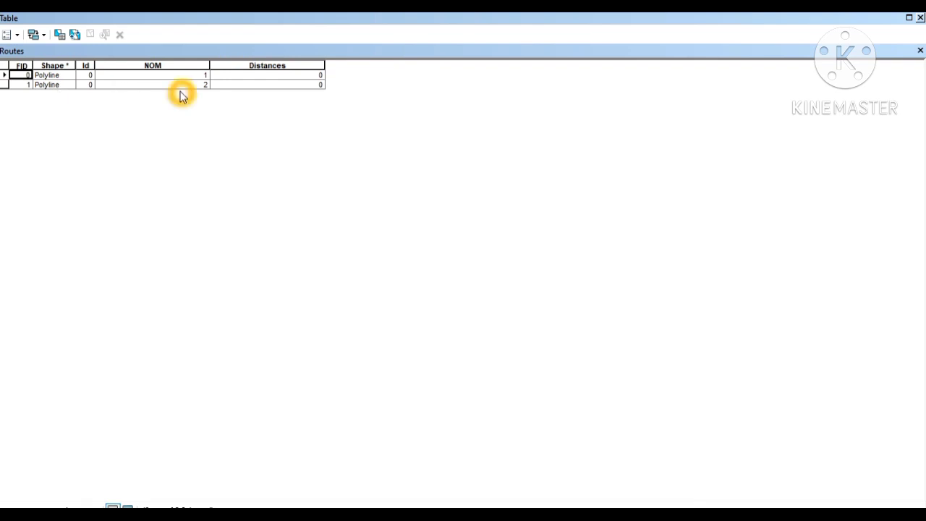
left_click(225, 95)
left_click(558, 47)
left_click(909, 30)
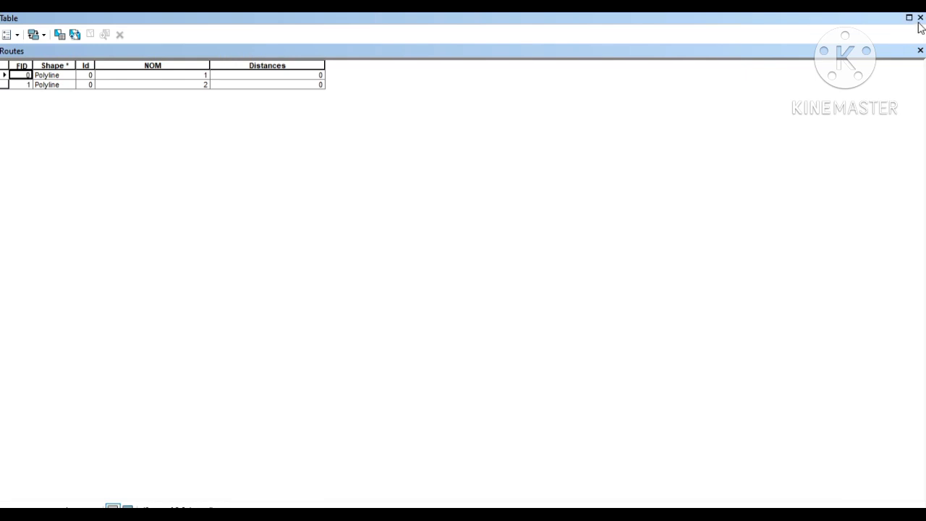
left_click(916, 26)
left_click(919, 18)
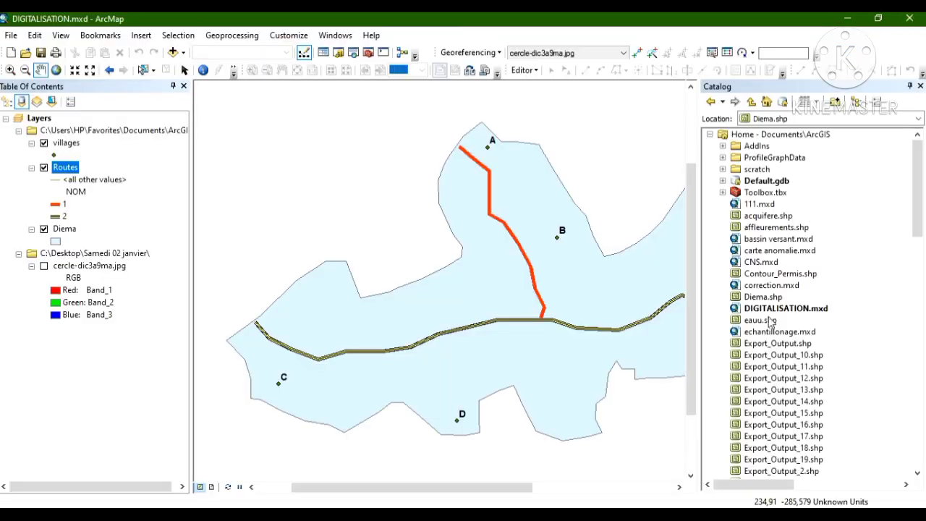
left_click(915, 206)
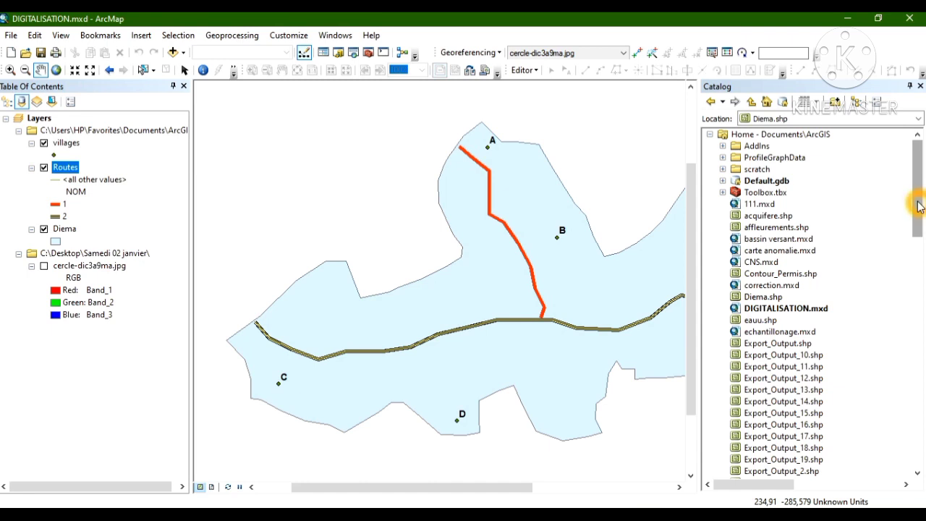
left_click_drag(916, 207, 916, 340)
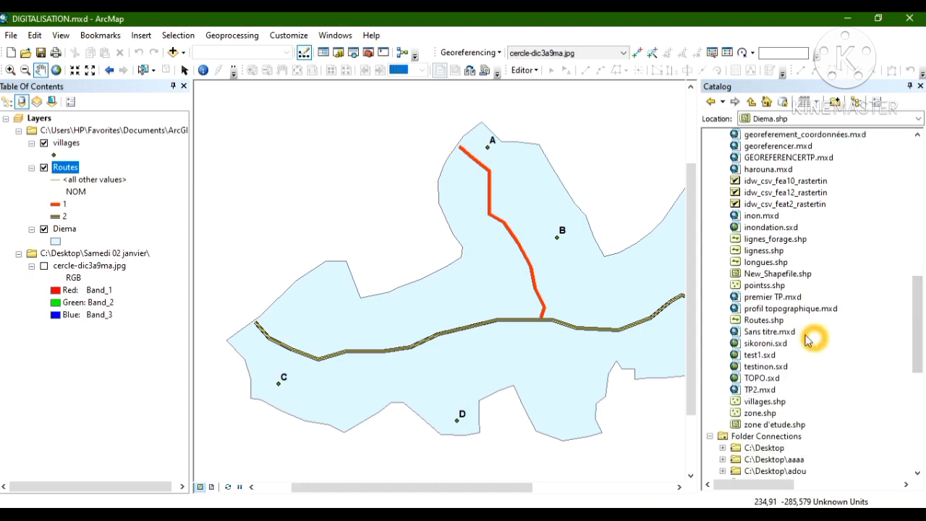
right_click(749, 321)
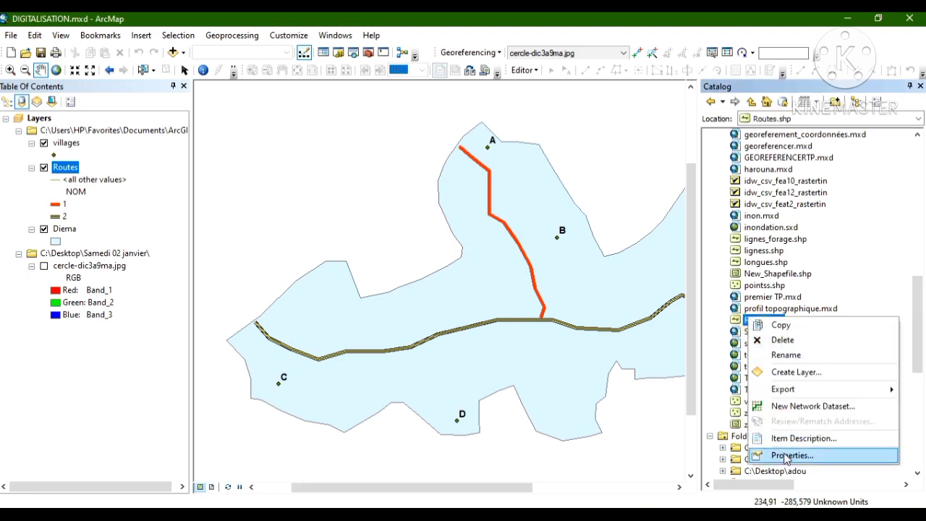
left_click(788, 454)
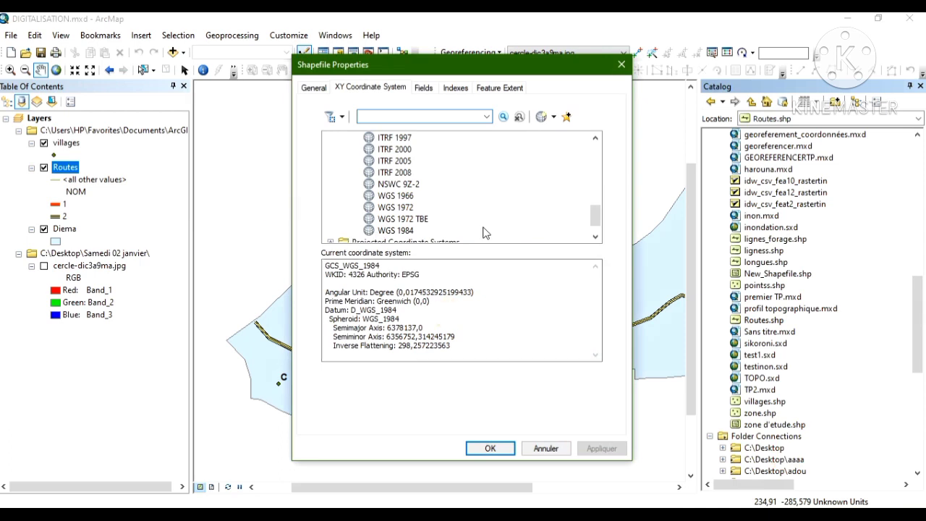
Browse the projected coordinate systems down to UTM, WGS 1984, Northern Hemisphere for Routes.shp
left_click_drag(595, 217, 593, 154)
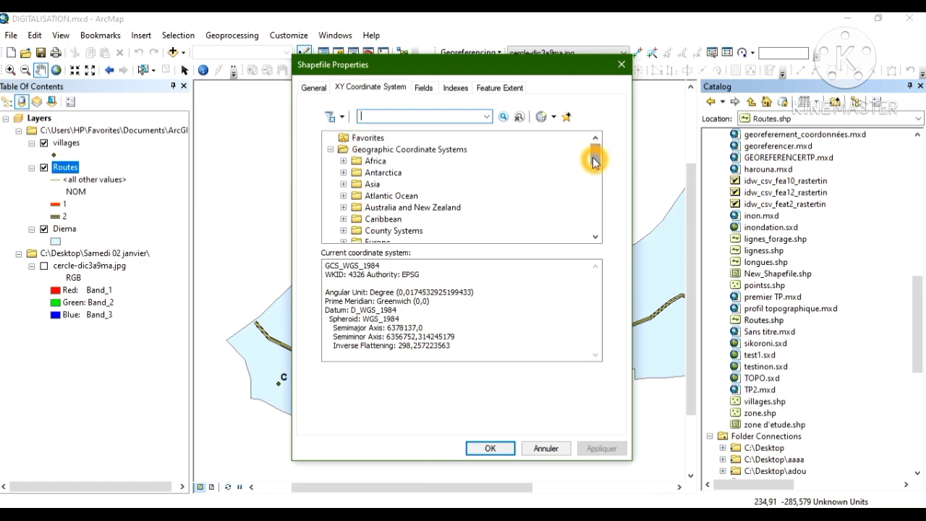
double_click(425, 150)
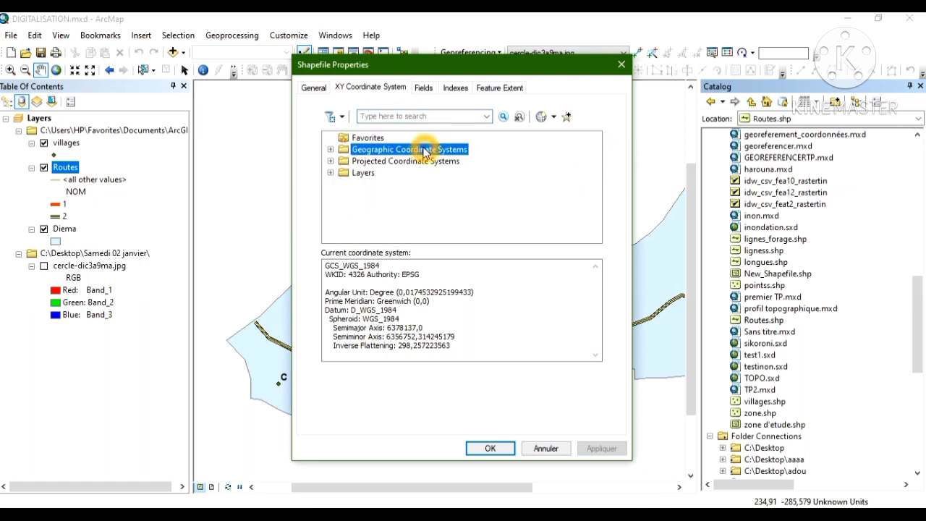
double_click(407, 161)
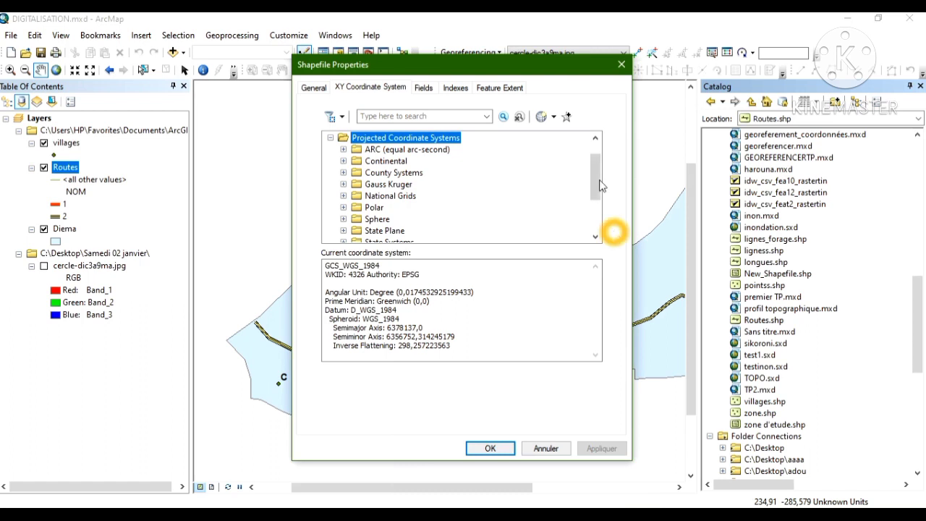
left_click_drag(595, 166, 595, 195)
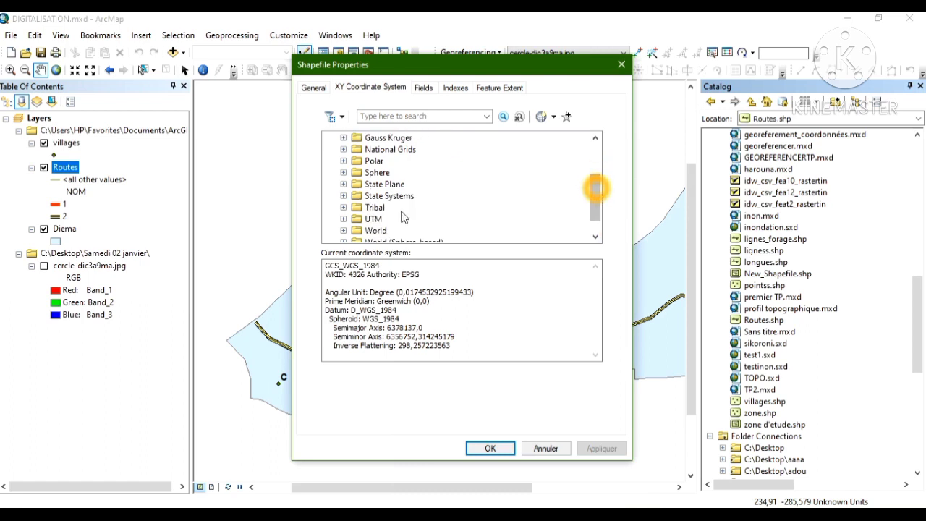
double_click(383, 220)
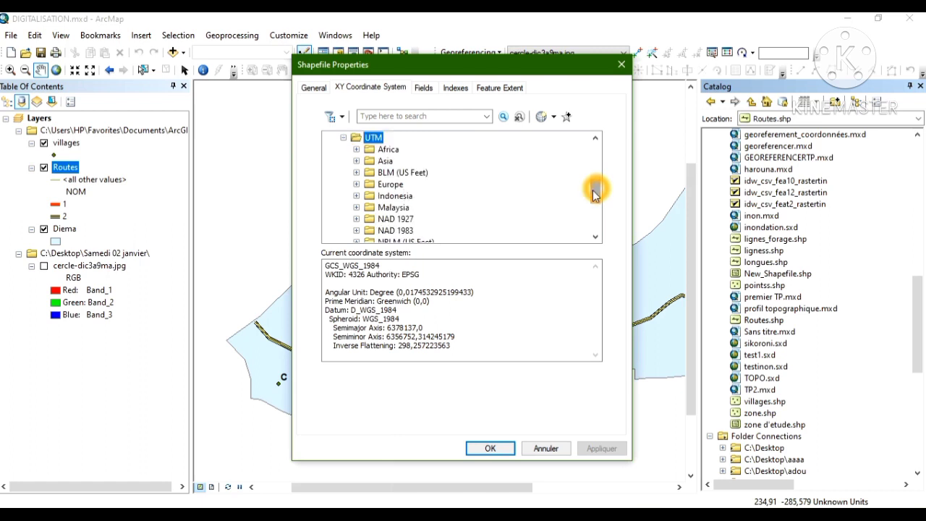
left_click_drag(593, 193, 595, 214)
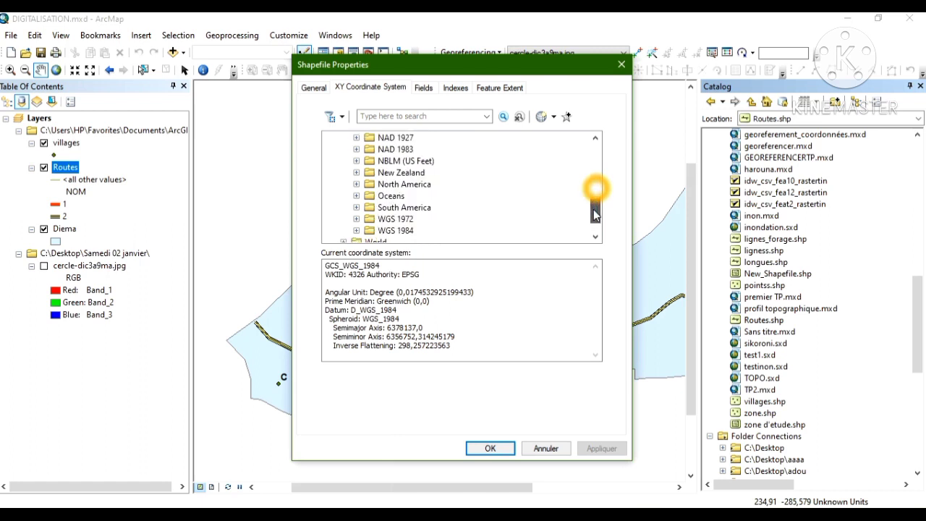
double_click(405, 230)
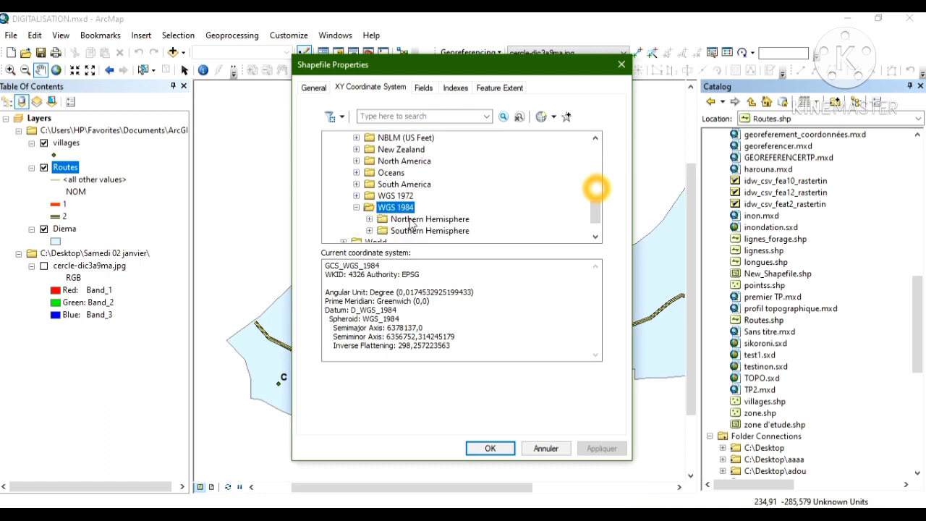
double_click(410, 221)
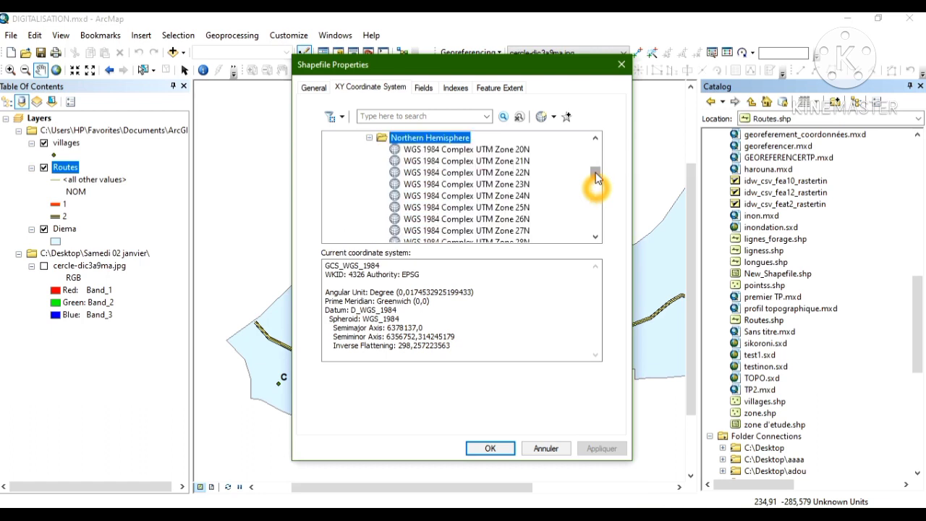
Assign the WGS 1984 UTM Zone 29N coordinate system to Routes.shp and close its properties
left_click_drag(596, 178, 725, 348)
left_click(484, 313)
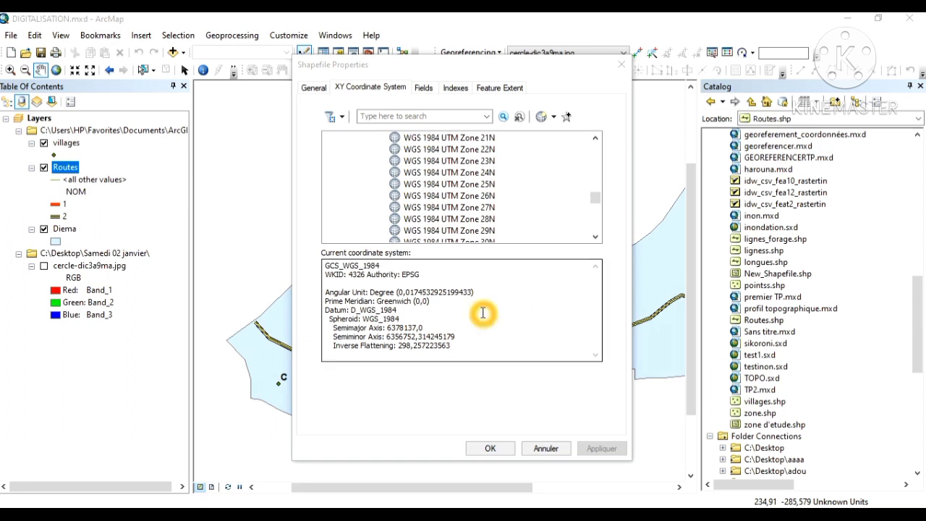
left_click(474, 267)
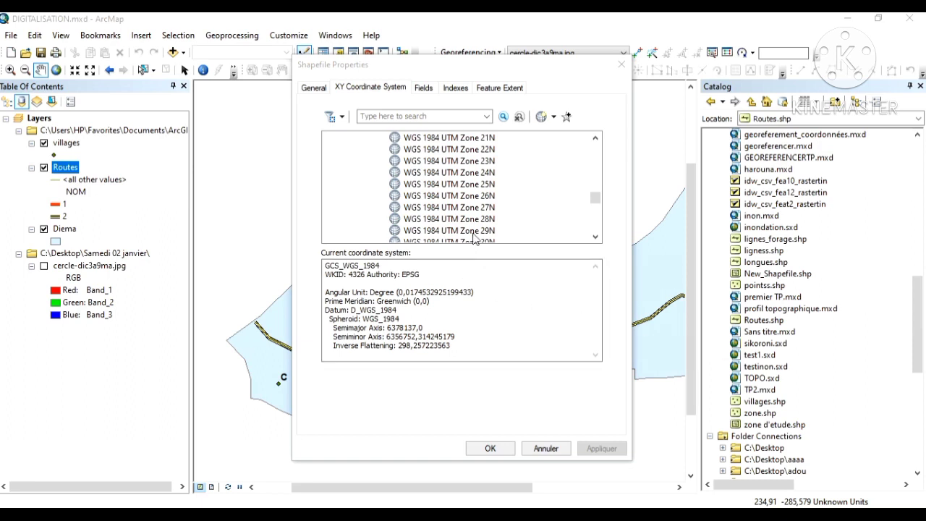
double_click(474, 232)
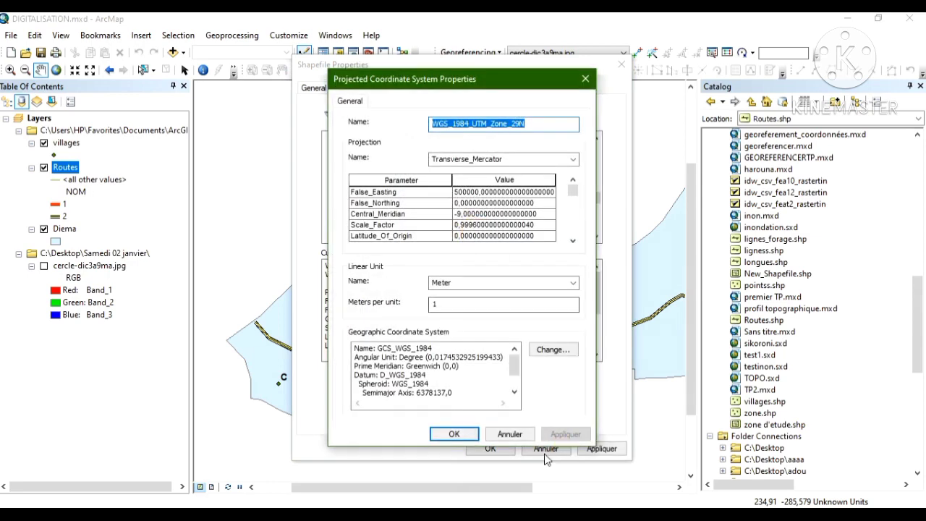
left_click(455, 435)
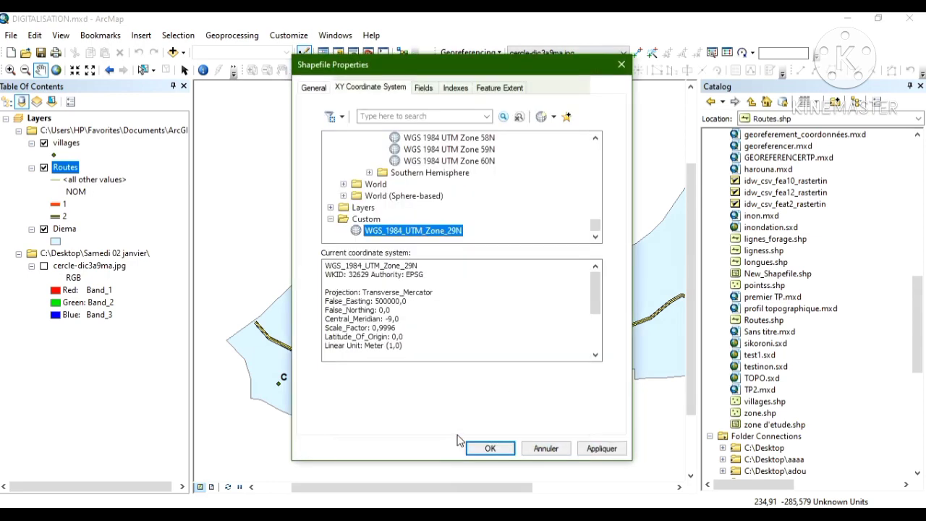
left_click(598, 448)
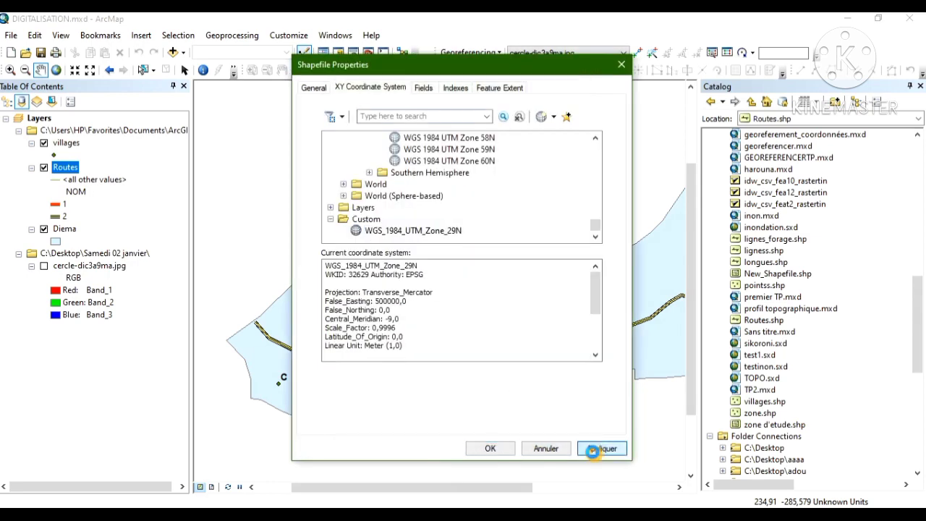
left_click(483, 447)
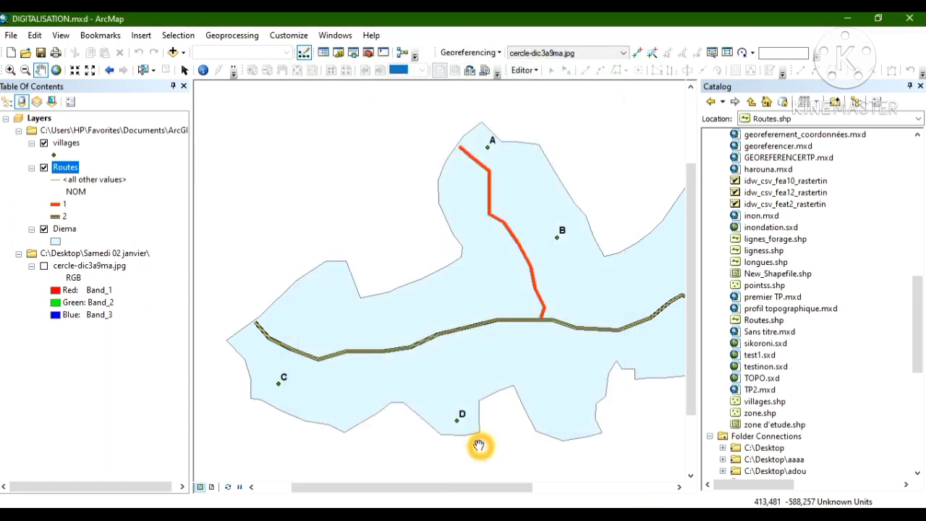
In the Routes attribute table, calculate the Distances field as Length in meters, using the data source's coordinate system
right_click(65, 168)
left_click(94, 203)
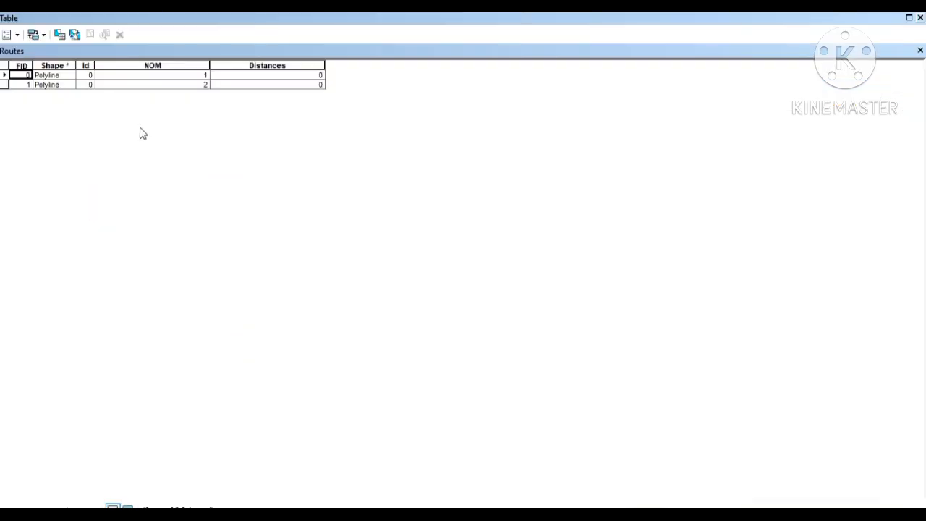
left_click(261, 66)
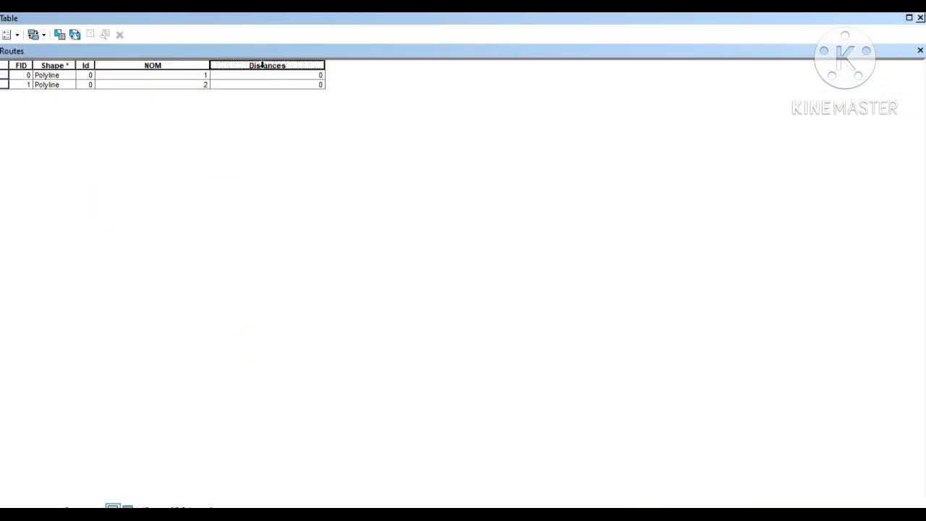
right_click(262, 65)
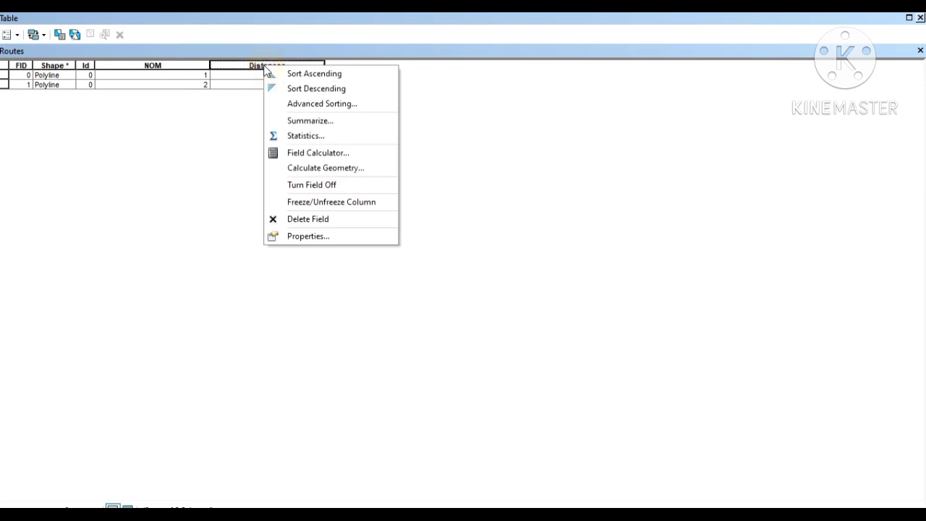
left_click(303, 169)
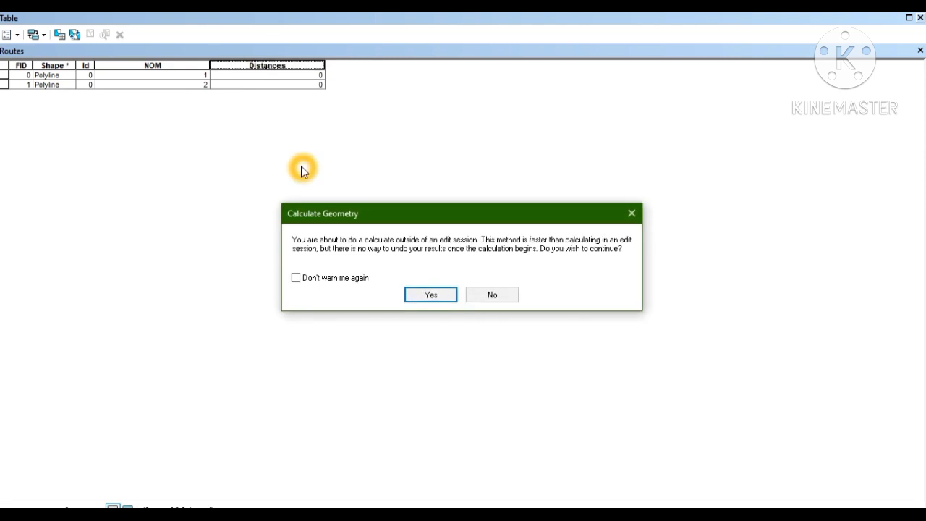
left_click(429, 296)
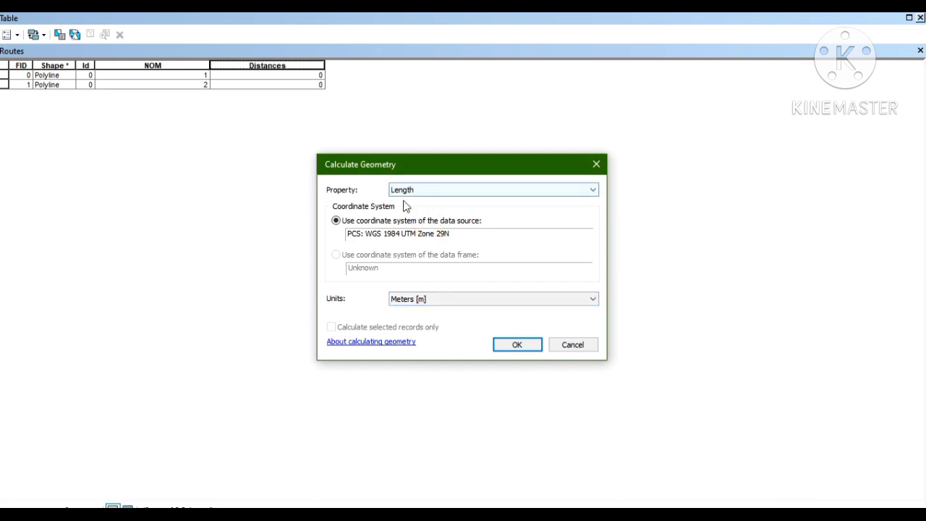
left_click(431, 199)
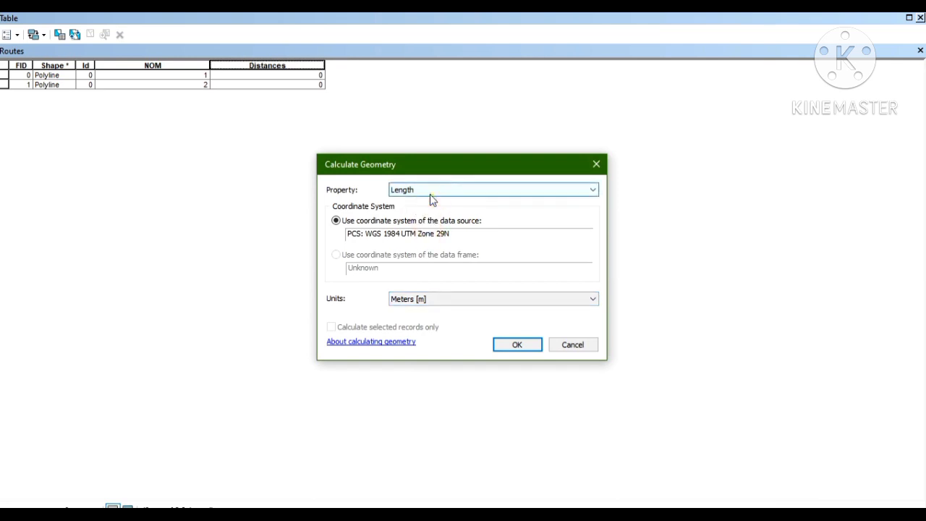
left_click(431, 201)
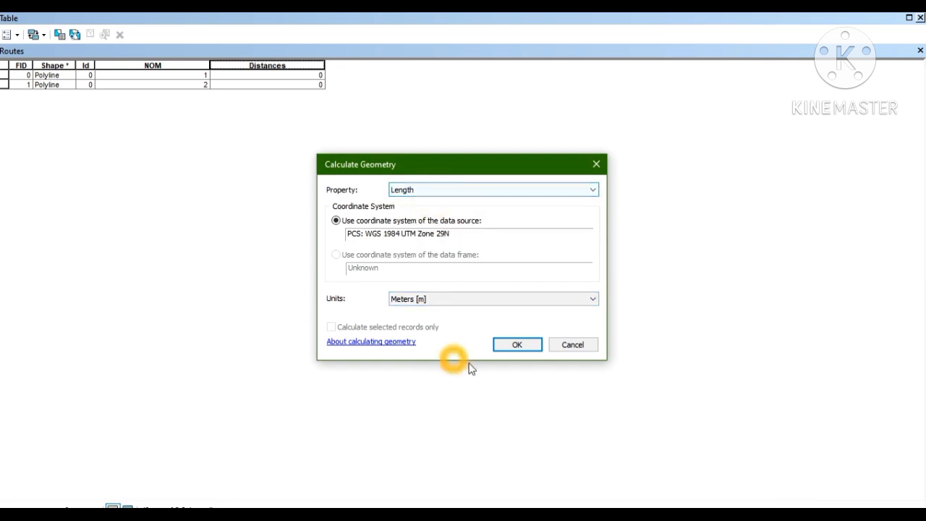
left_click(518, 345)
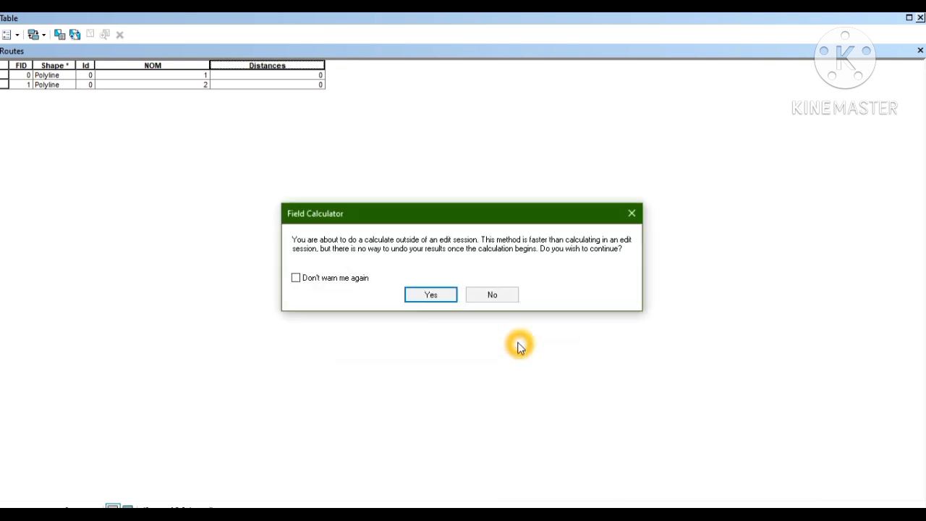
left_click(430, 296)
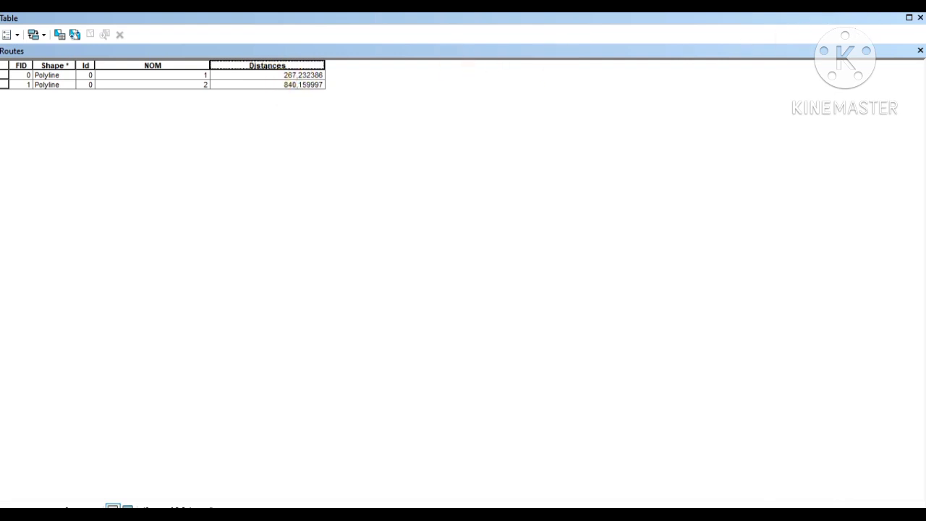
Close the Routes attribute table and open the symbology settings in the Routes layer's properties
left_click(920, 20)
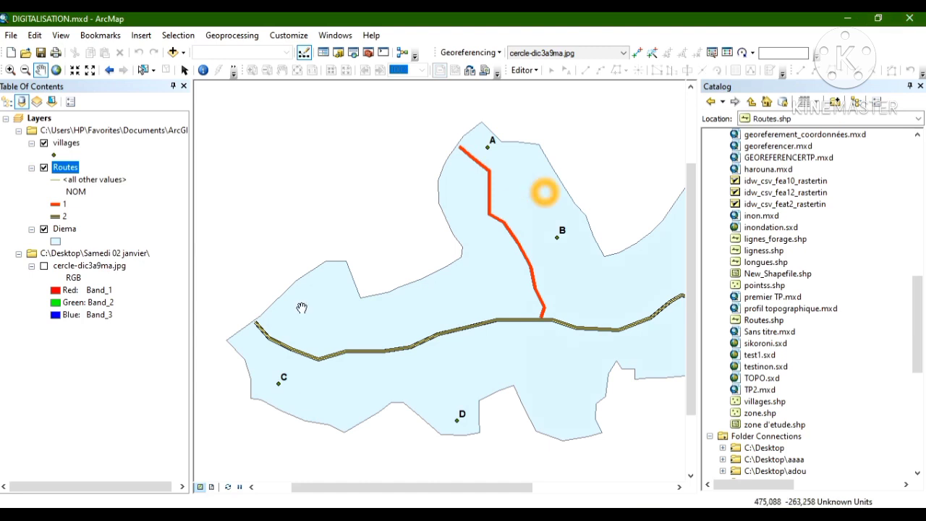
right_click(68, 172)
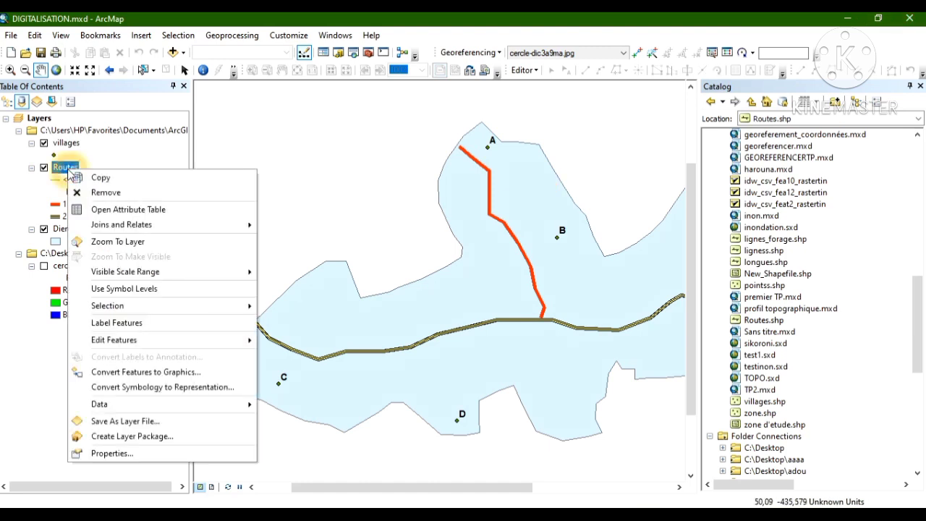
left_click(107, 454)
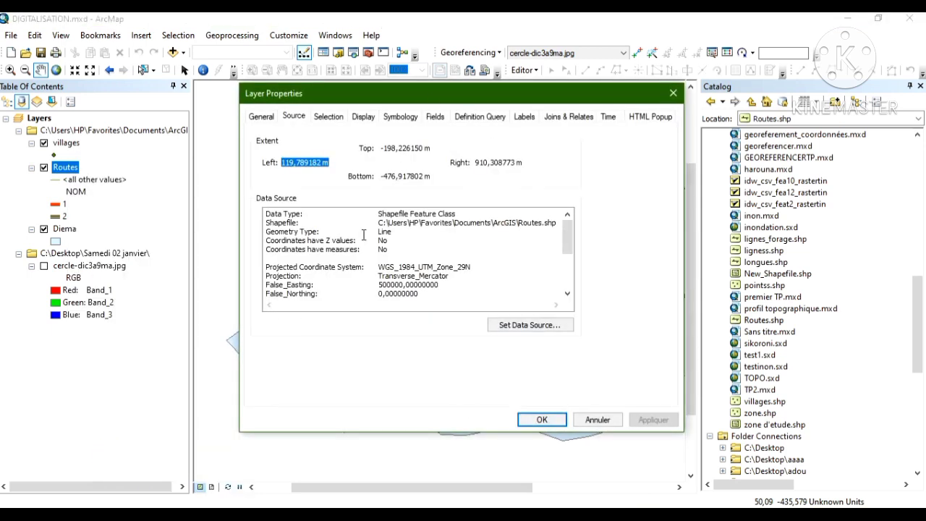
left_click(401, 117)
Add all unique values of the NOM field as symbol categories for the Routes layer
left_click(289, 163)
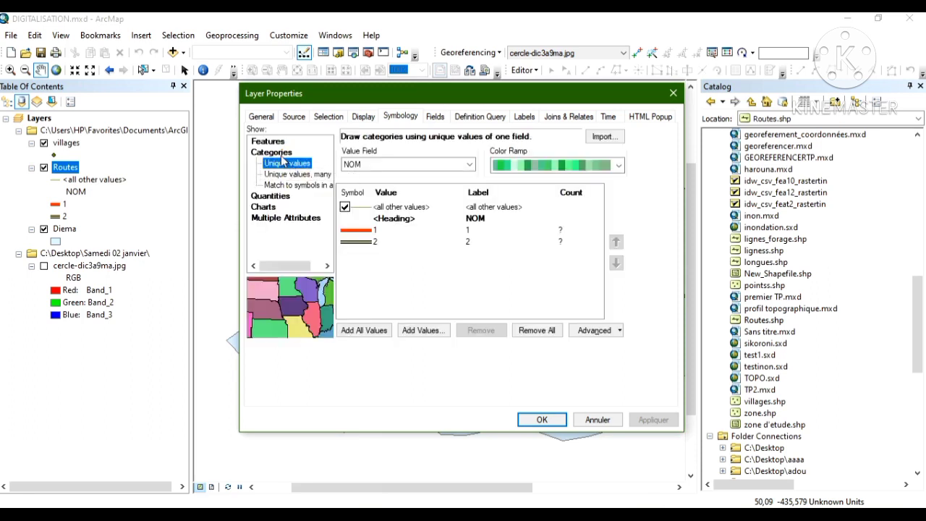
left_click(281, 154)
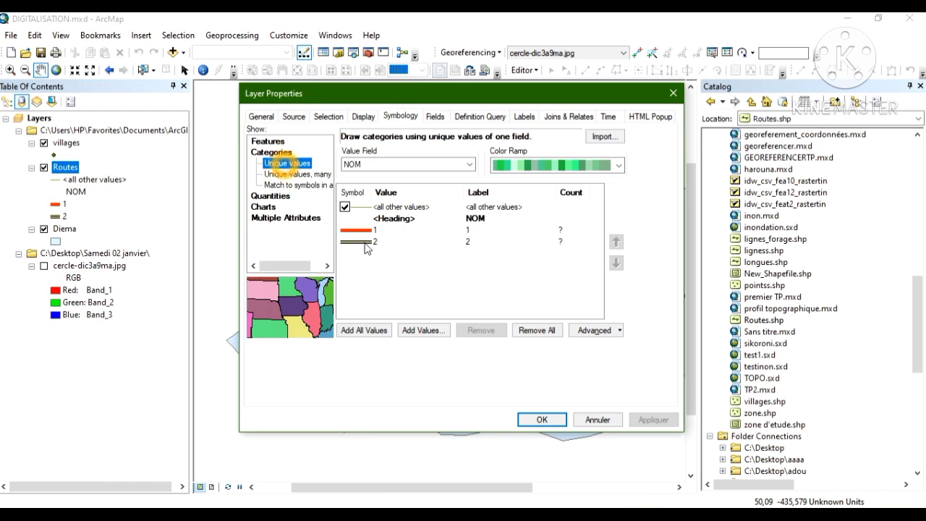
left_click(376, 331)
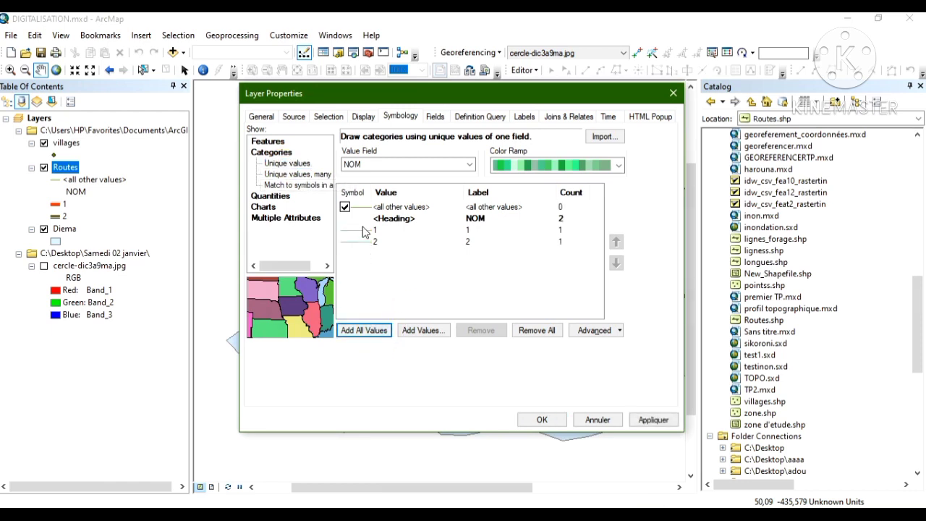
left_click(306, 209)
left_click(355, 224)
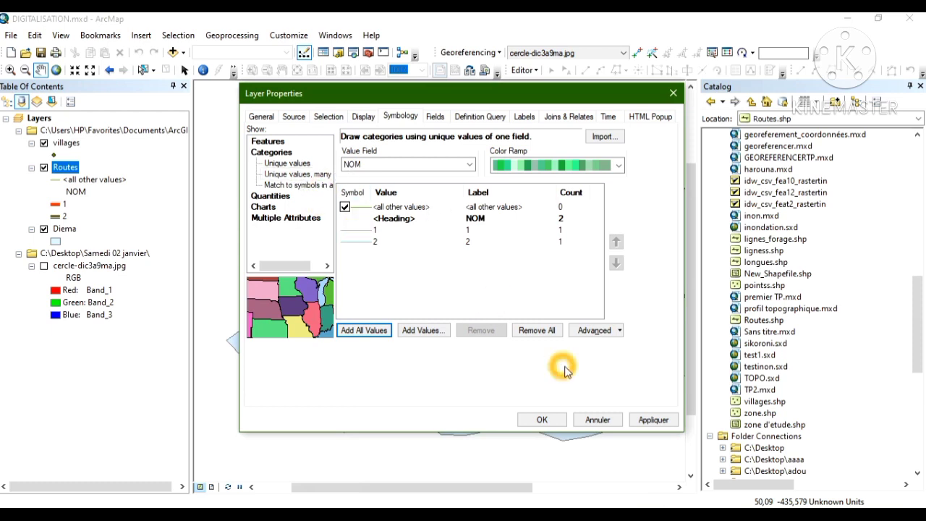
Apply graduated symbols to the Routes layer, using Distances as the value field
left_click(272, 197)
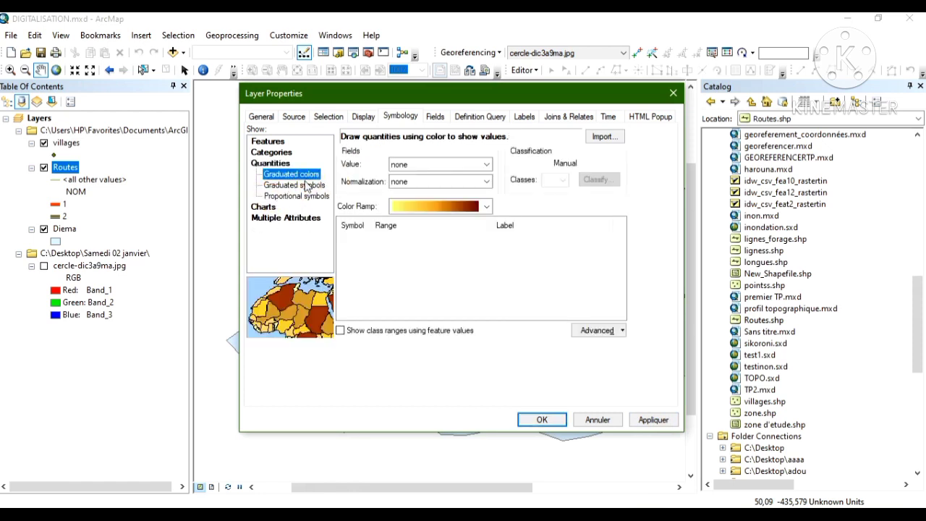
left_click(303, 186)
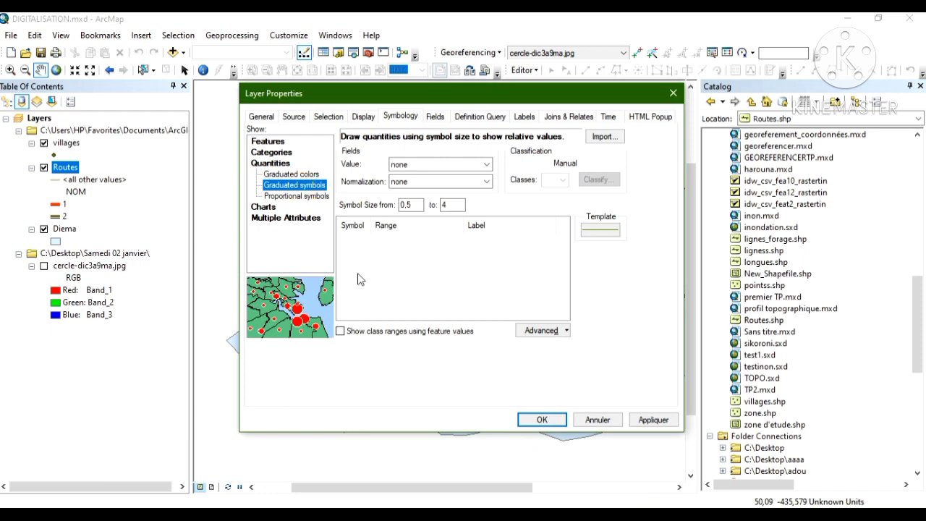
left_click(414, 165)
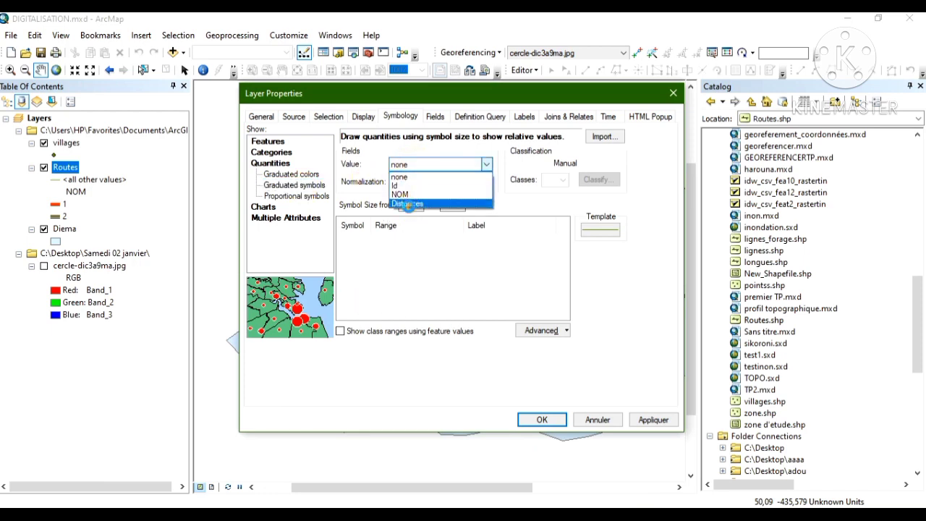
left_click(409, 204)
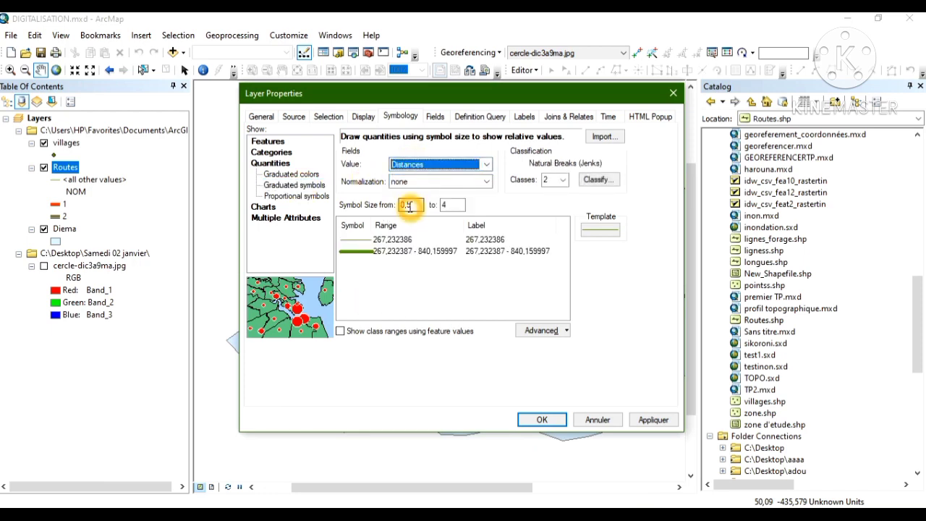
left_click(655, 419)
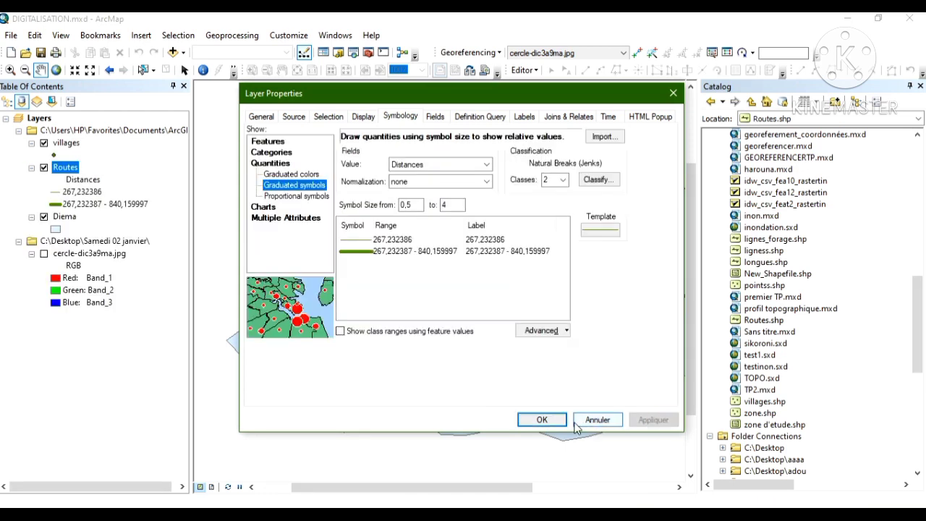
Accept the Routes layer's graduated symbology and narrow the Catalog window to widen the map view
left_click(544, 420)
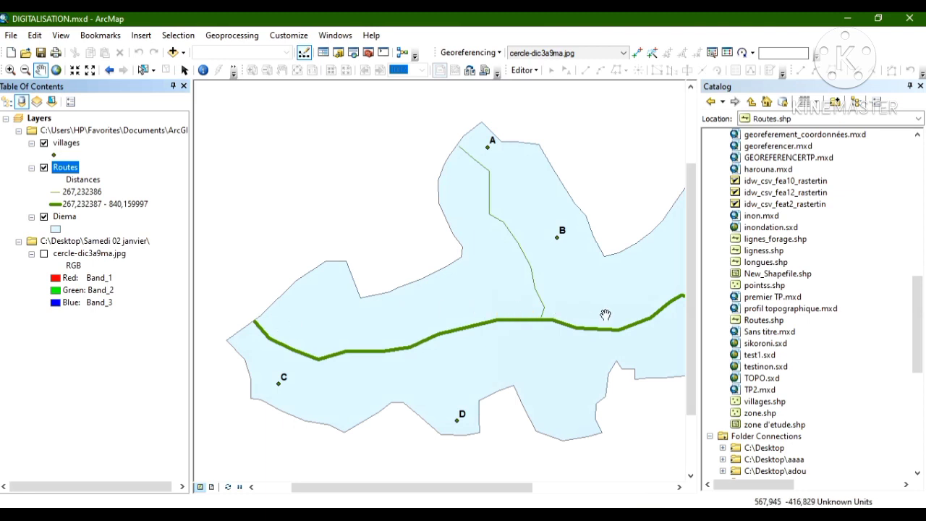
left_click(699, 255)
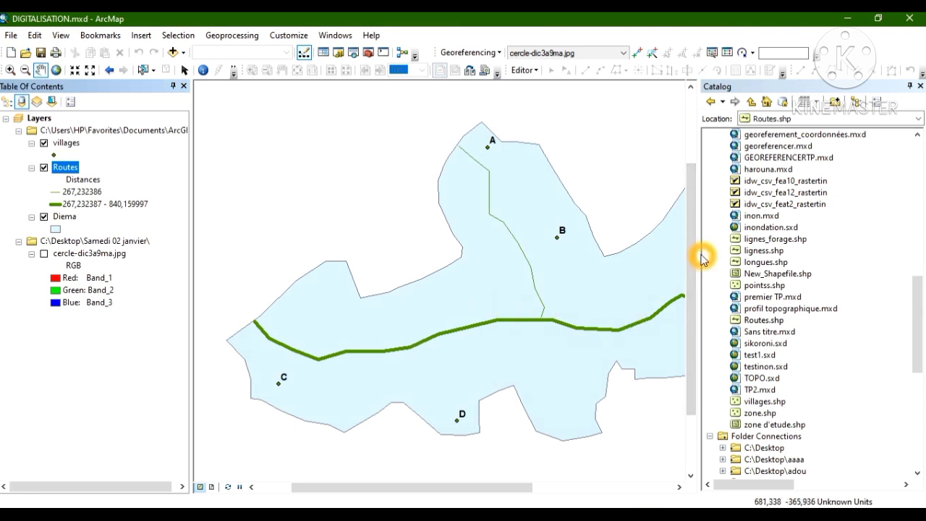
left_click(702, 259)
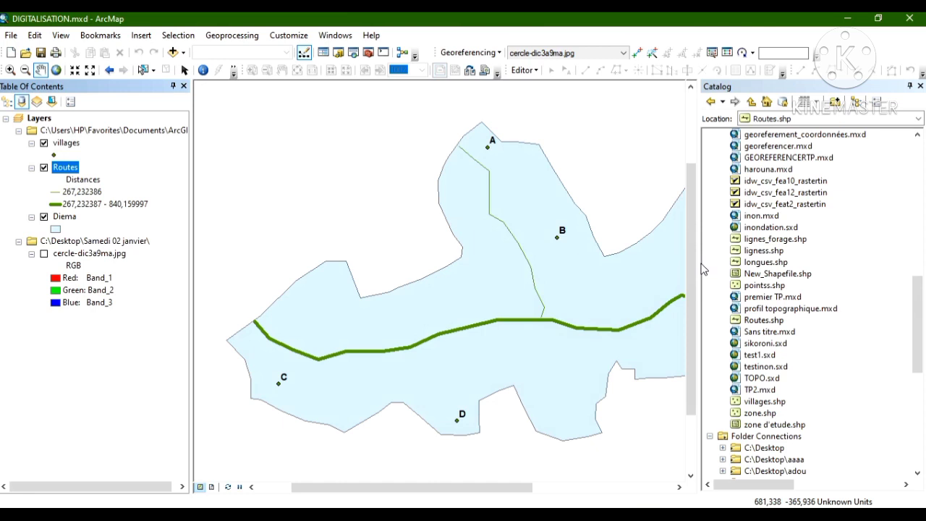
left_click_drag(703, 269, 737, 268)
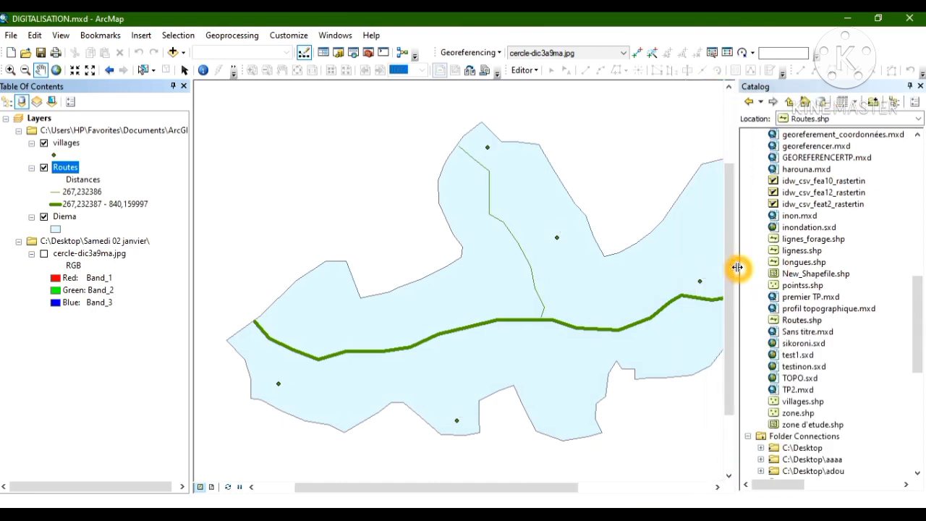
left_click(550, 231)
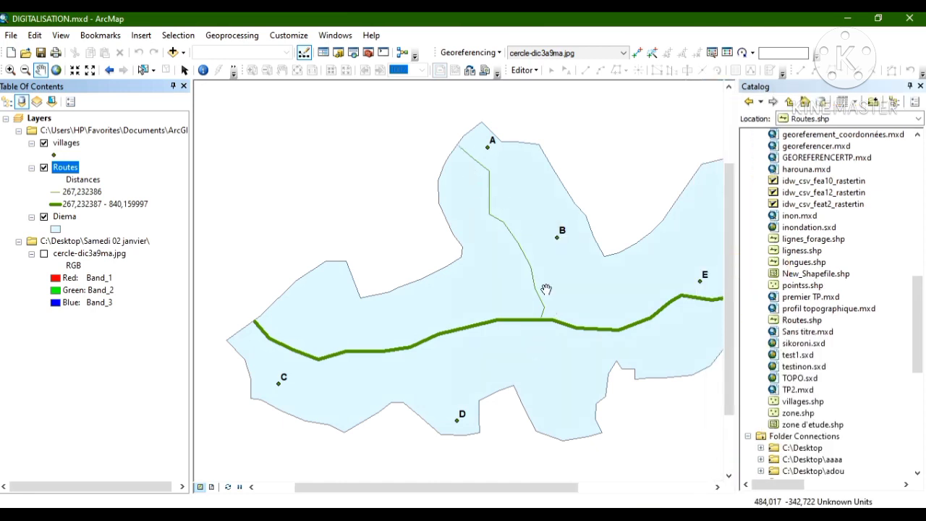
left_click(540, 312)
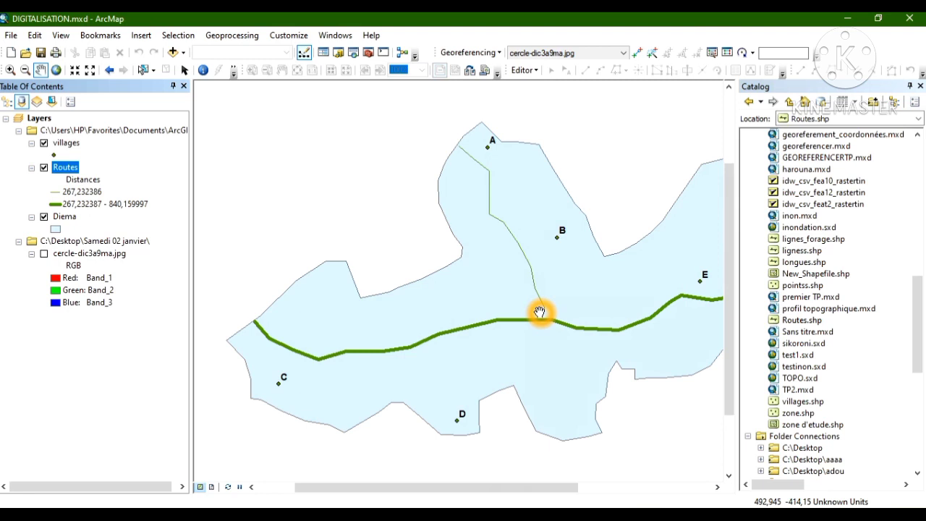
left_click(528, 264)
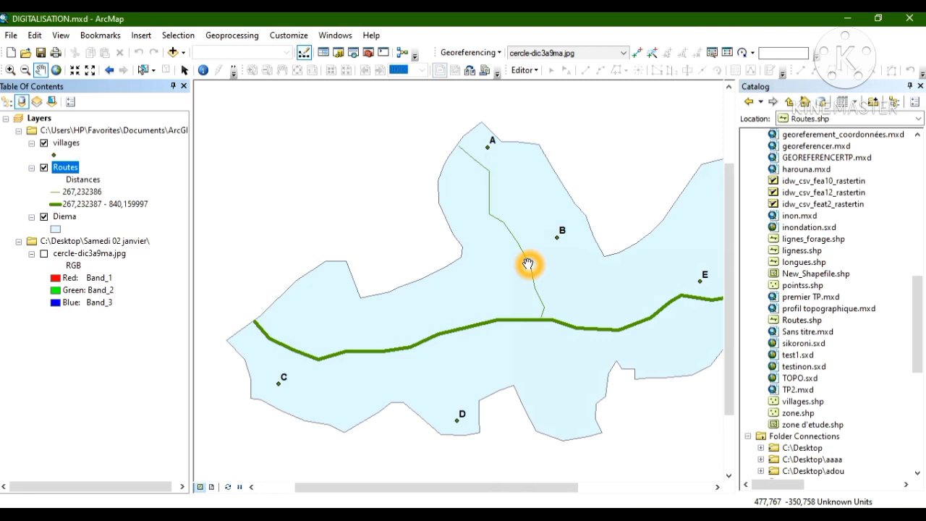